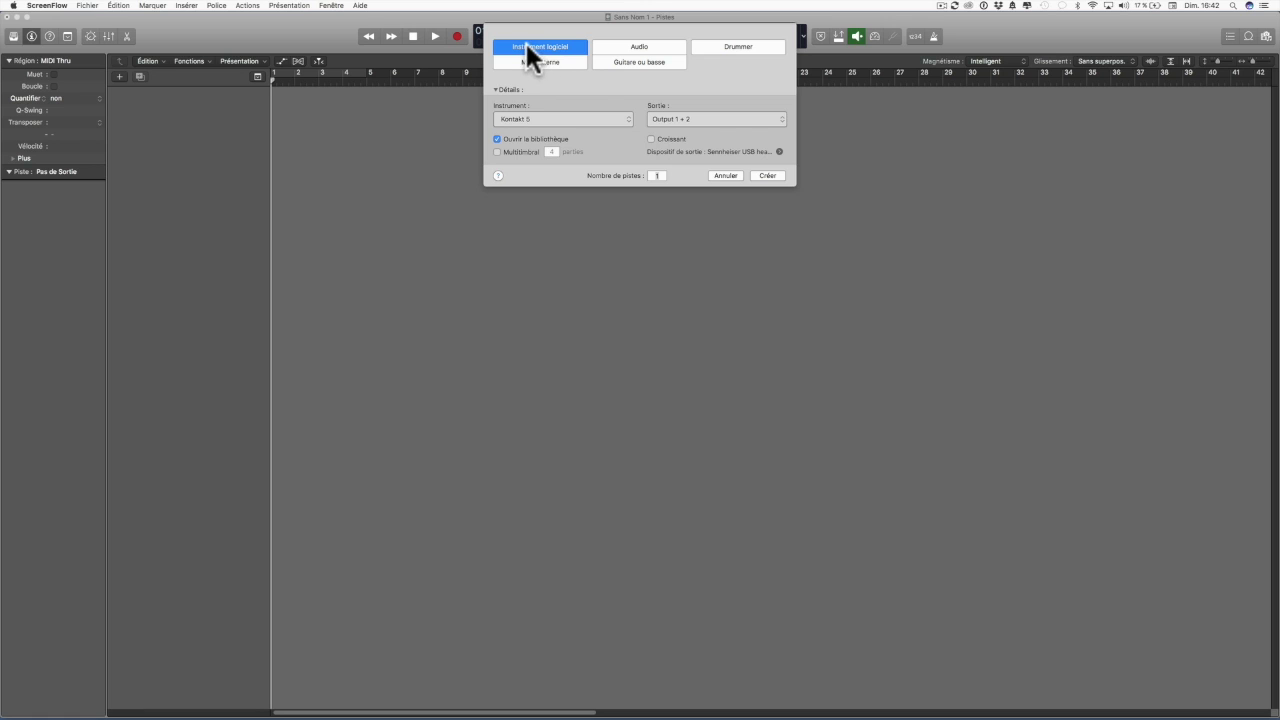
Create one software instrument track using the EXS24 (Sampler) in stereo.
left_click(535, 45)
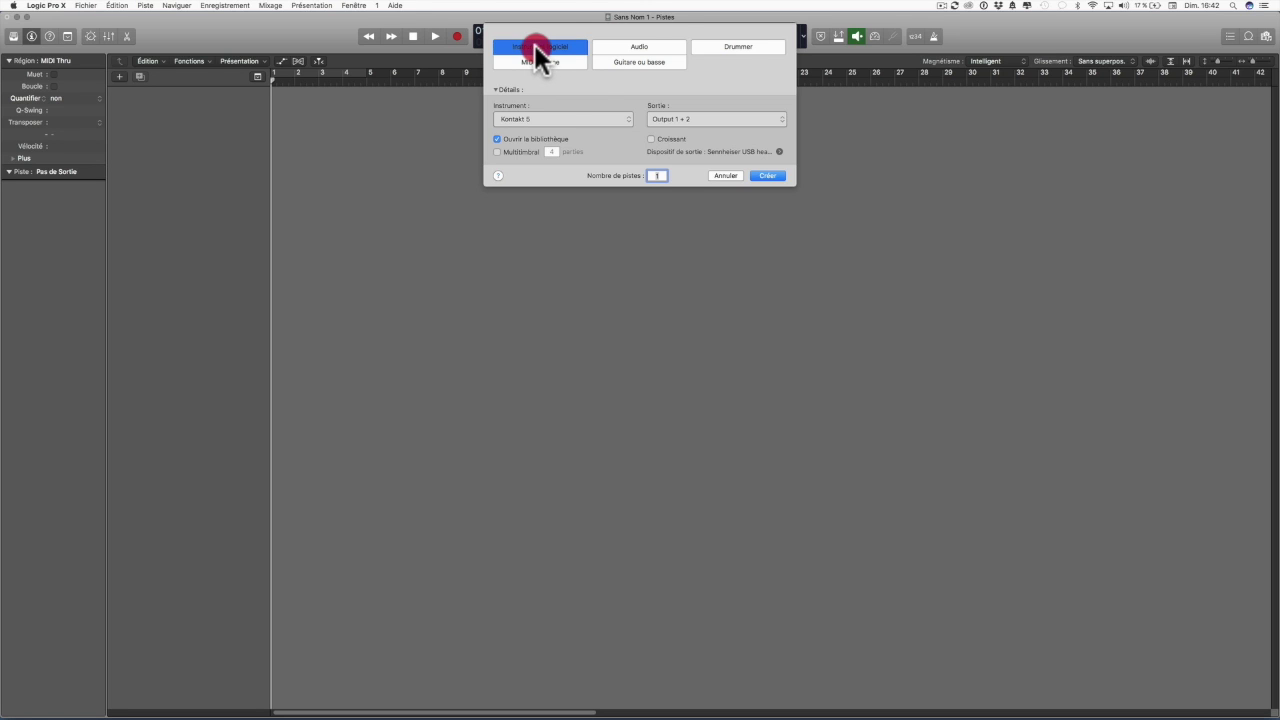
left_click(622, 115)
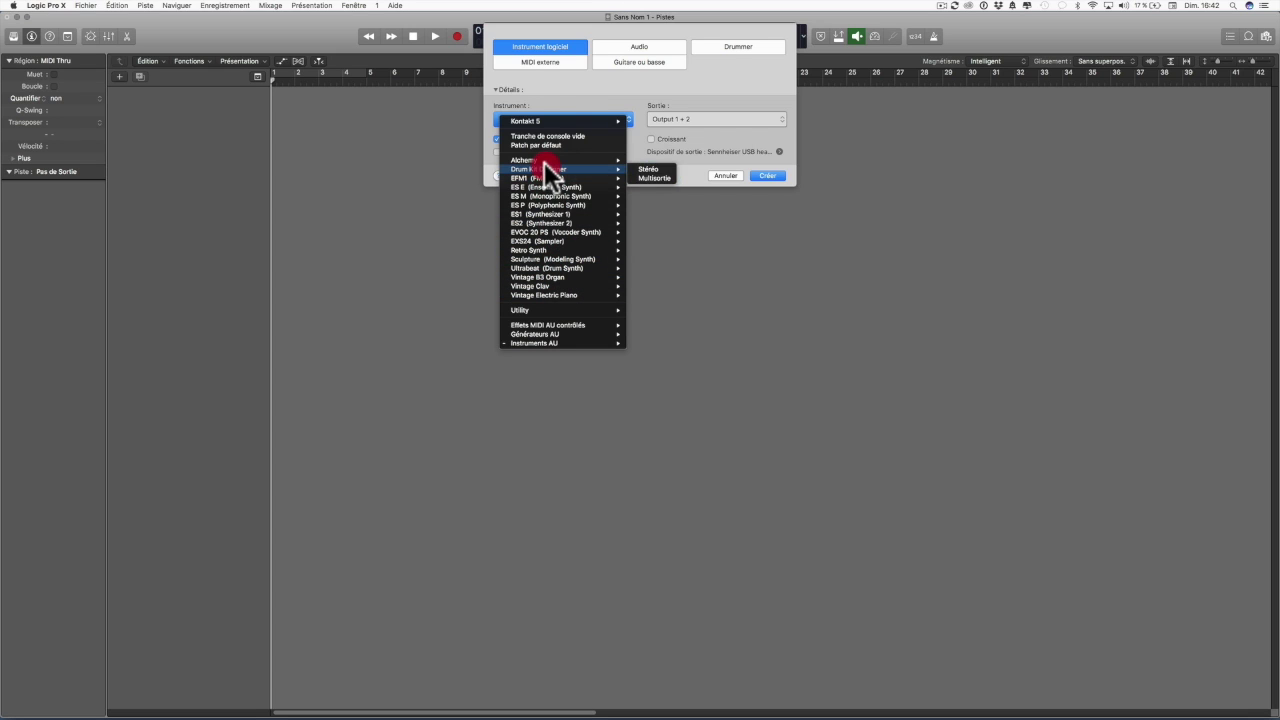
mouse_move(562, 239)
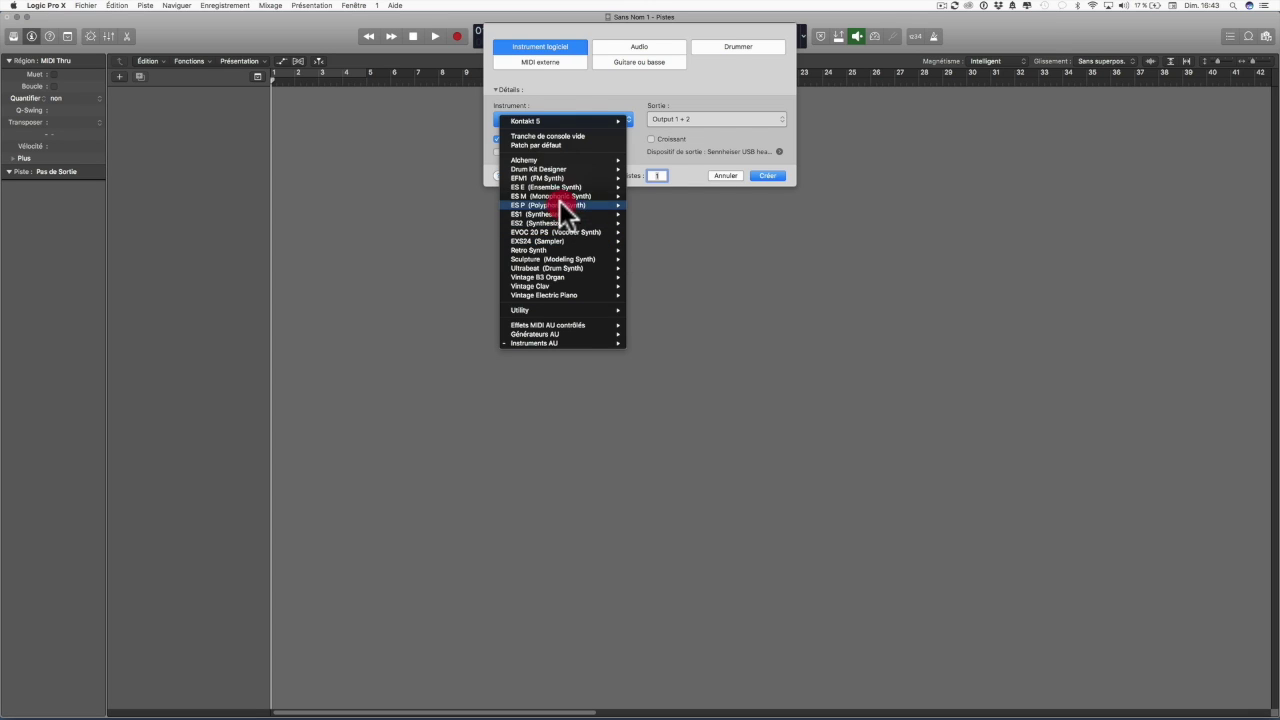
mouse_move(533, 160)
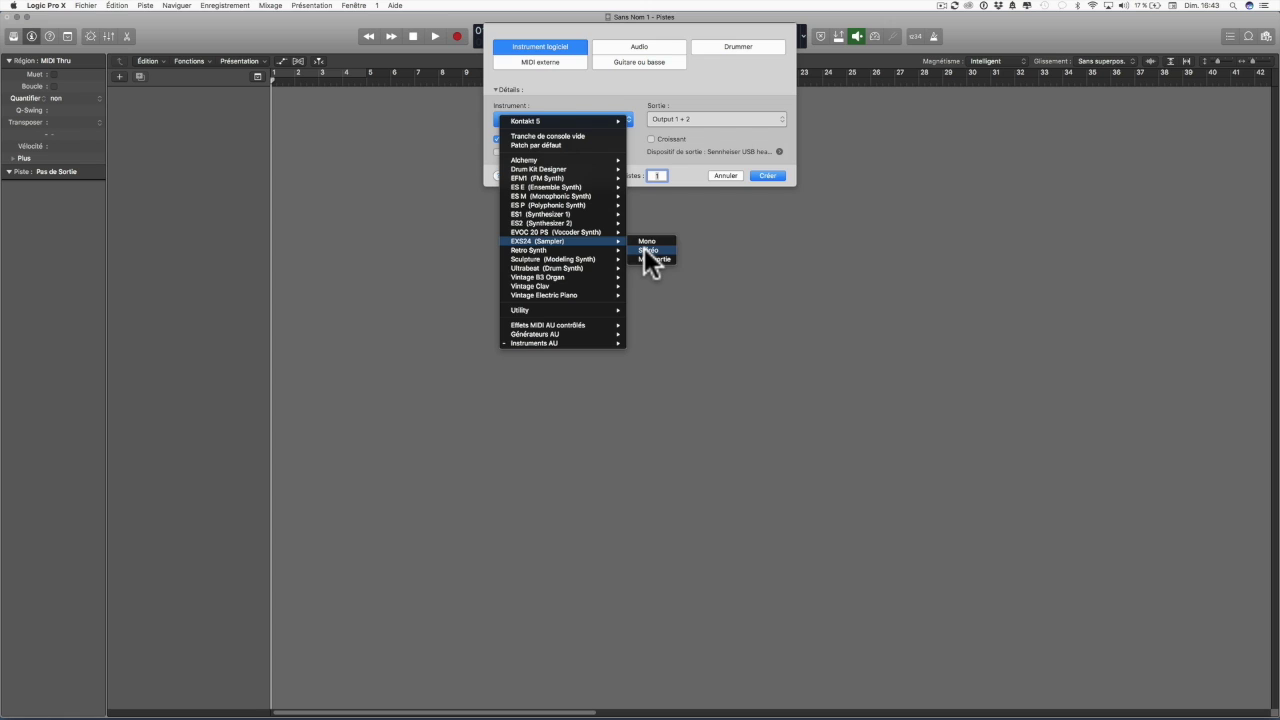
left_click(648, 250)
left_click(767, 175)
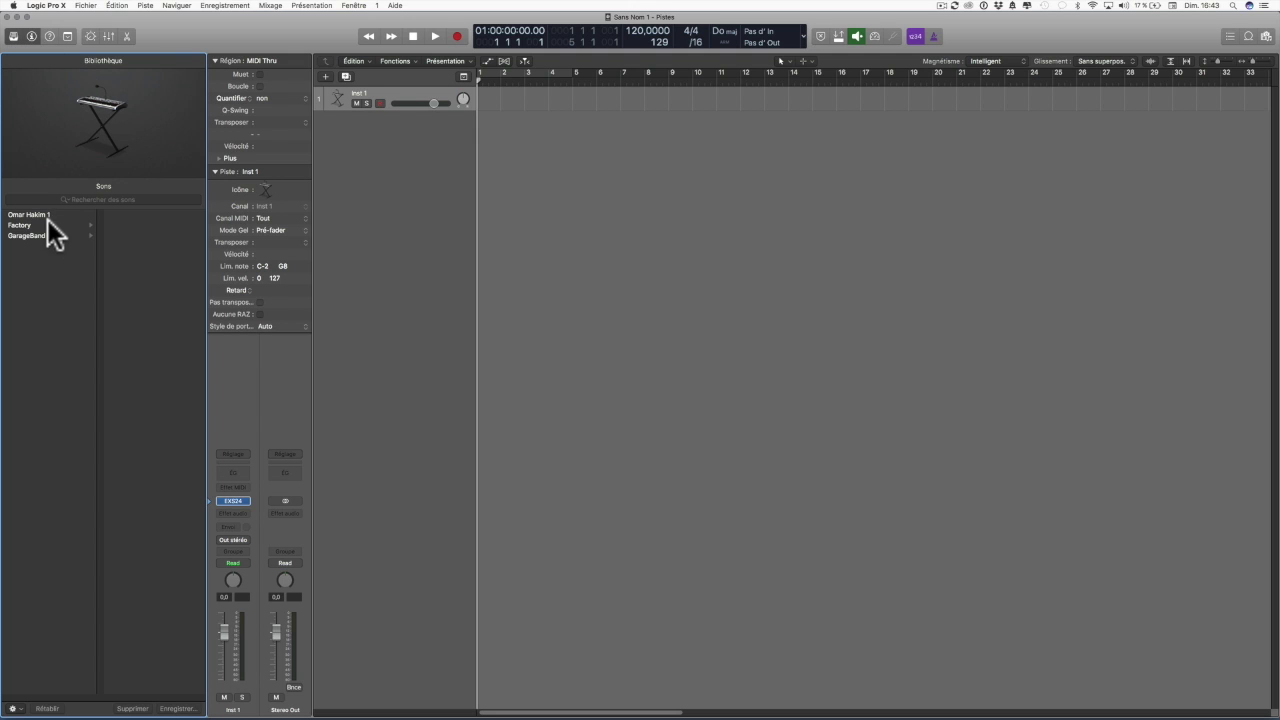
Load the Steinway Grand Piano 2 sound from the Factory Acoustic Pianos and close the library.
left_click(22, 226)
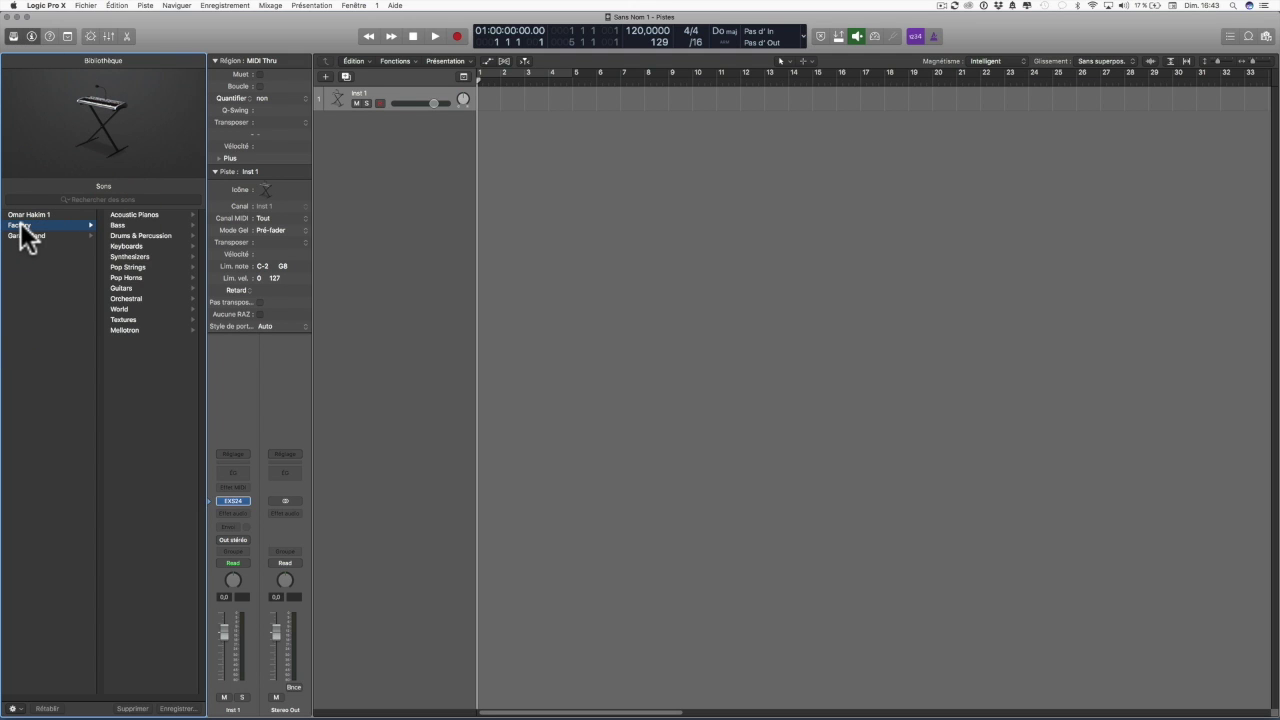
left_click(130, 214)
left_click(131, 266)
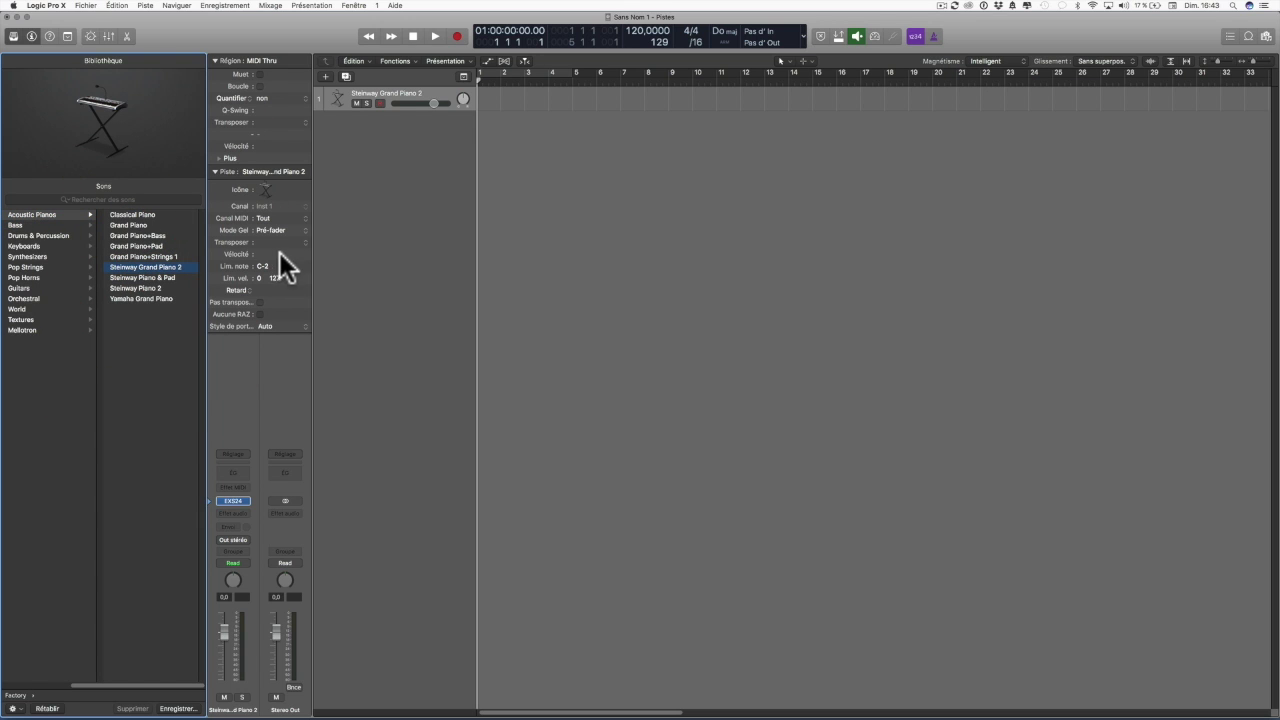
left_click(13, 37)
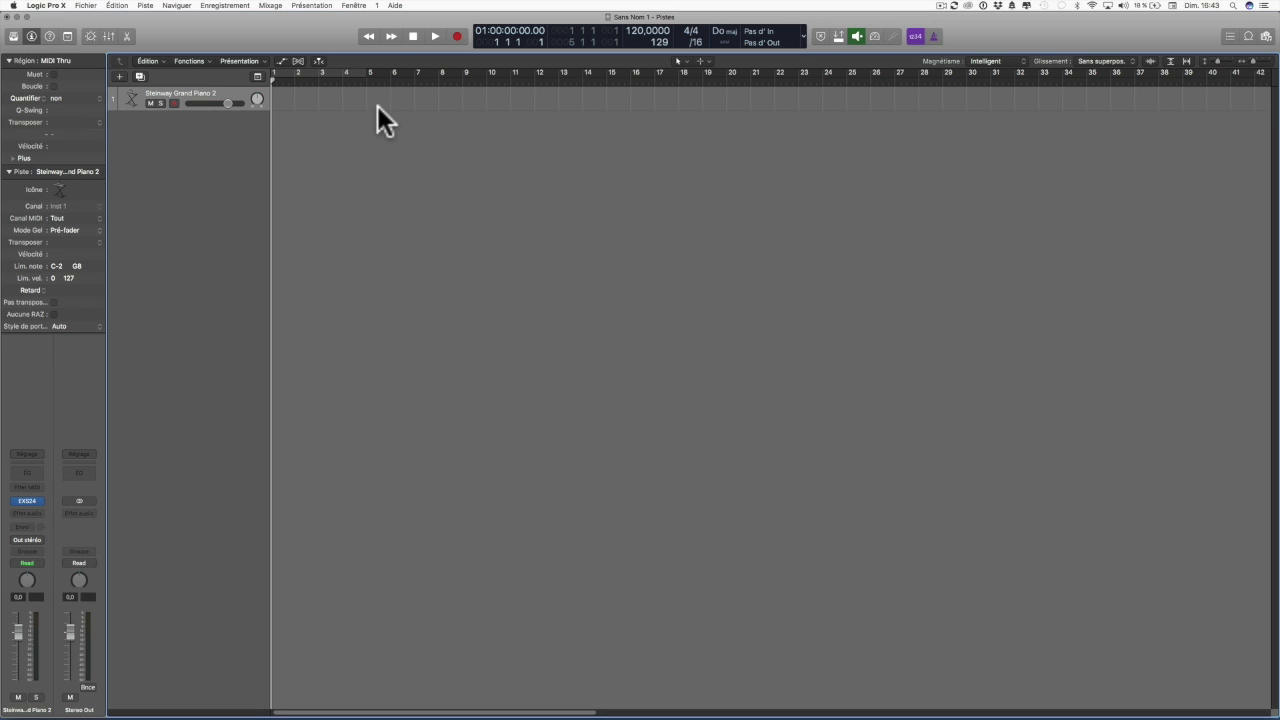
Set the project tempo to 85 and configure the metronome's click options for recording and playback.
mouse_move(633, 29)
left_mouse_down()
mouse_move(637, 108)
mouse_move(639, 86)
left_mouse_up()
left_click(935, 37)
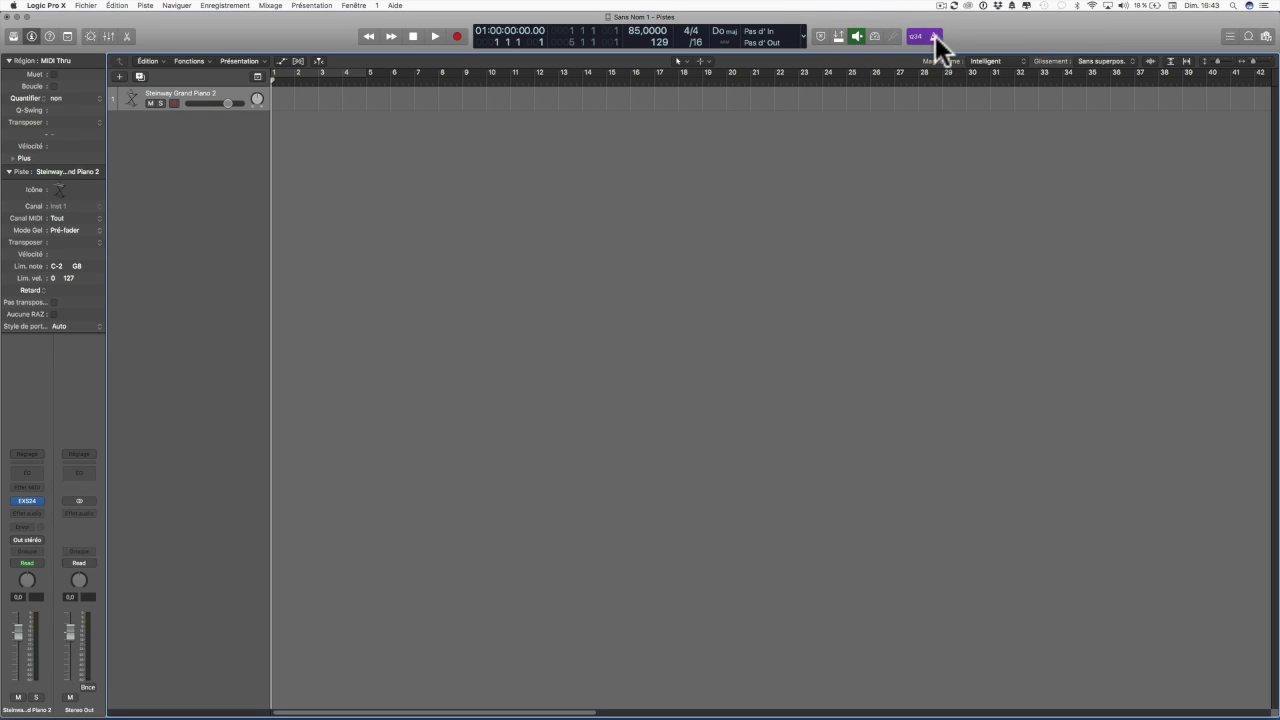
right_click(937, 38)
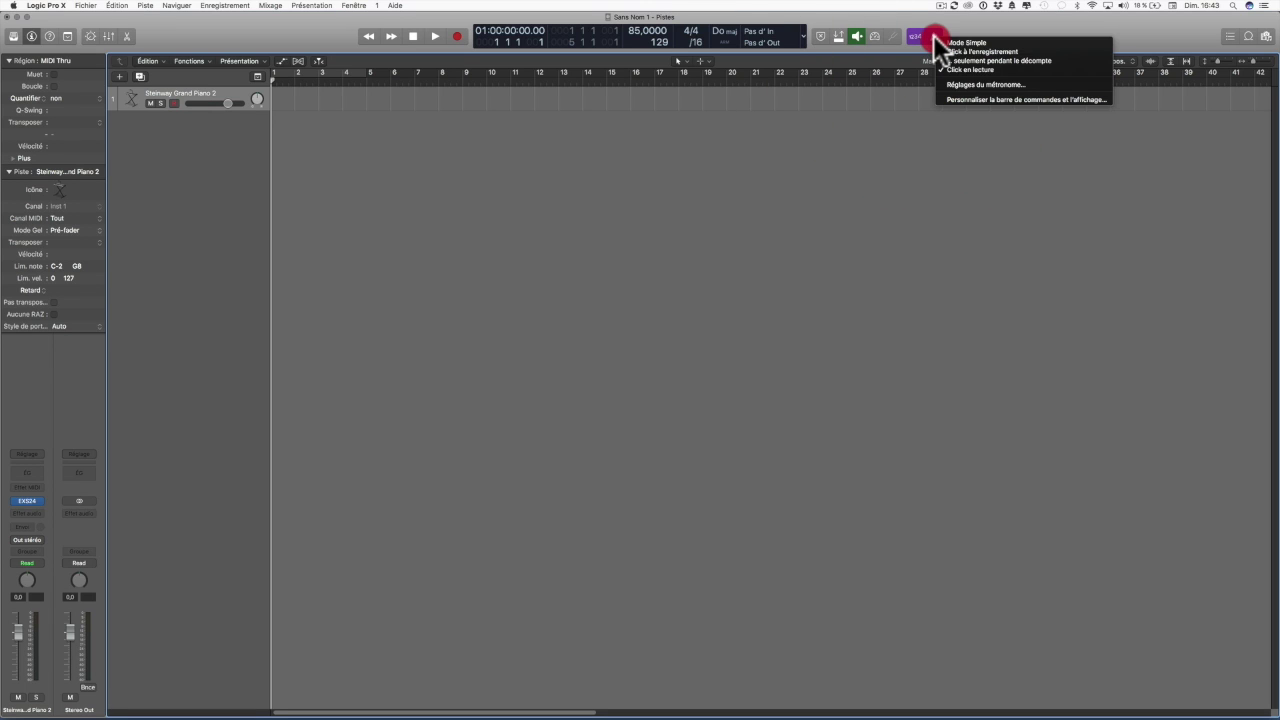
left_click(962, 52)
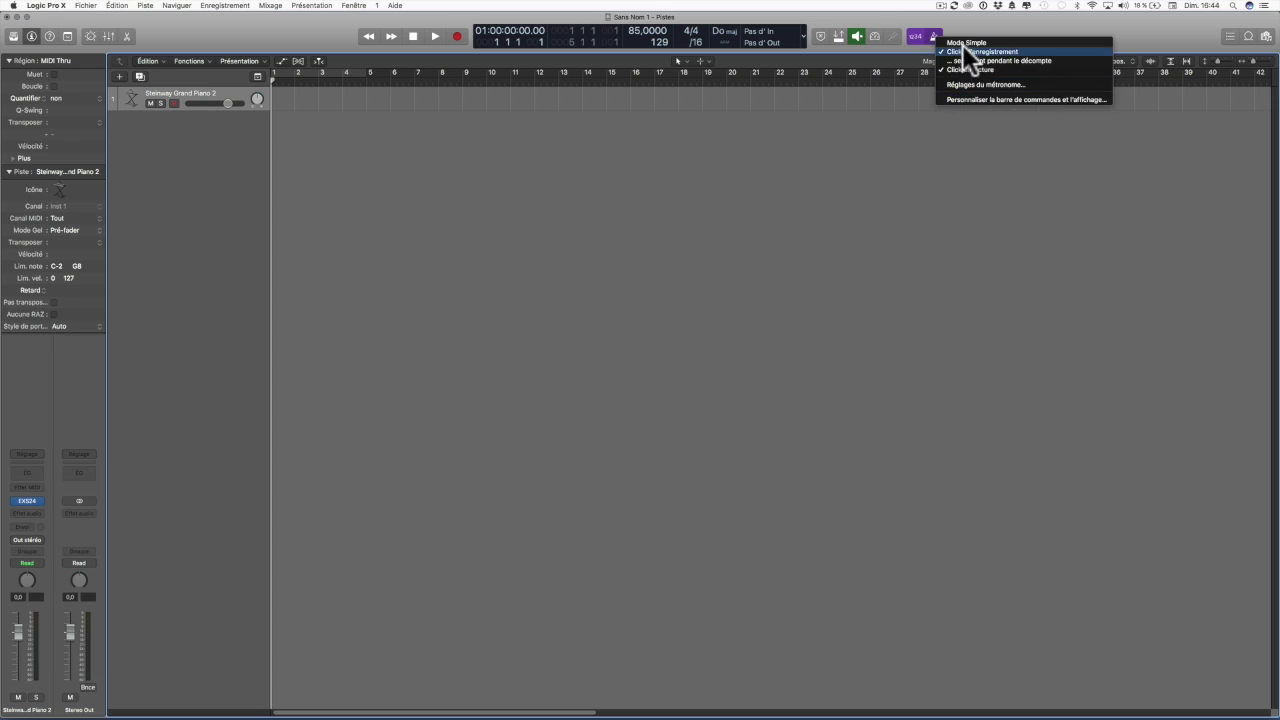
left_click(957, 74)
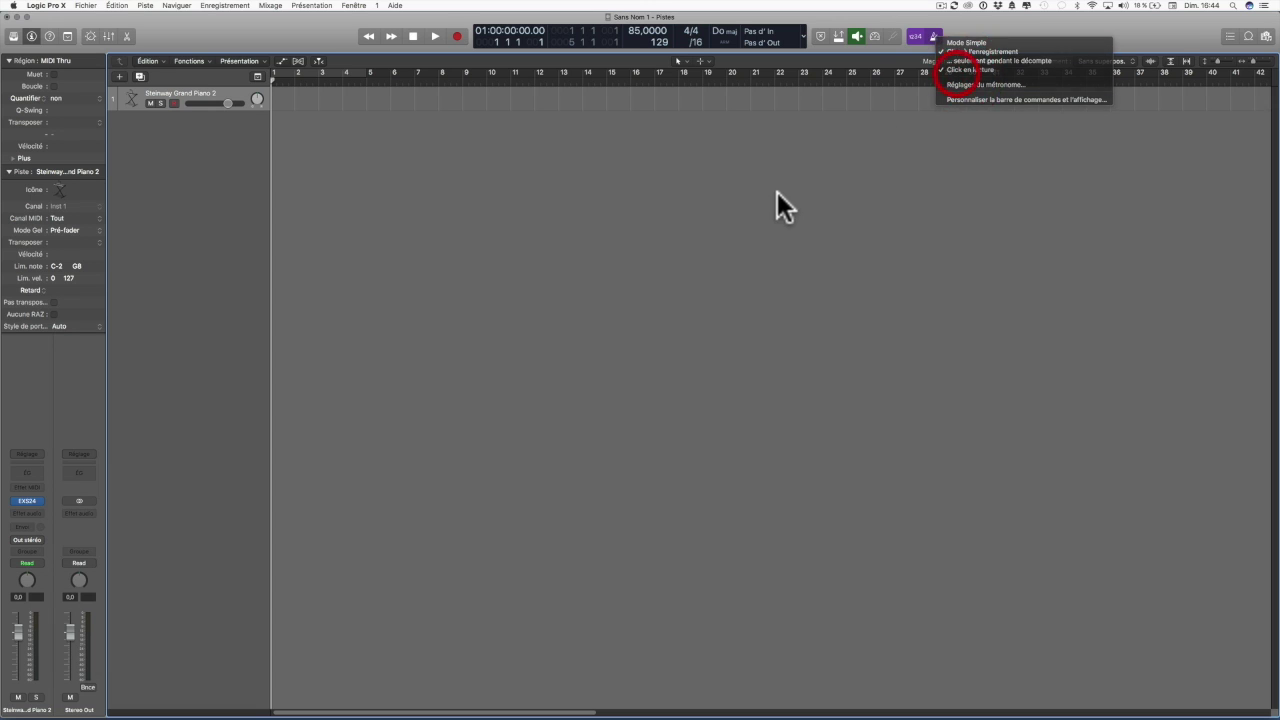
Arm the piano track and record a four-bar MIDI chord part from the start of the project.
left_click(316, 80)
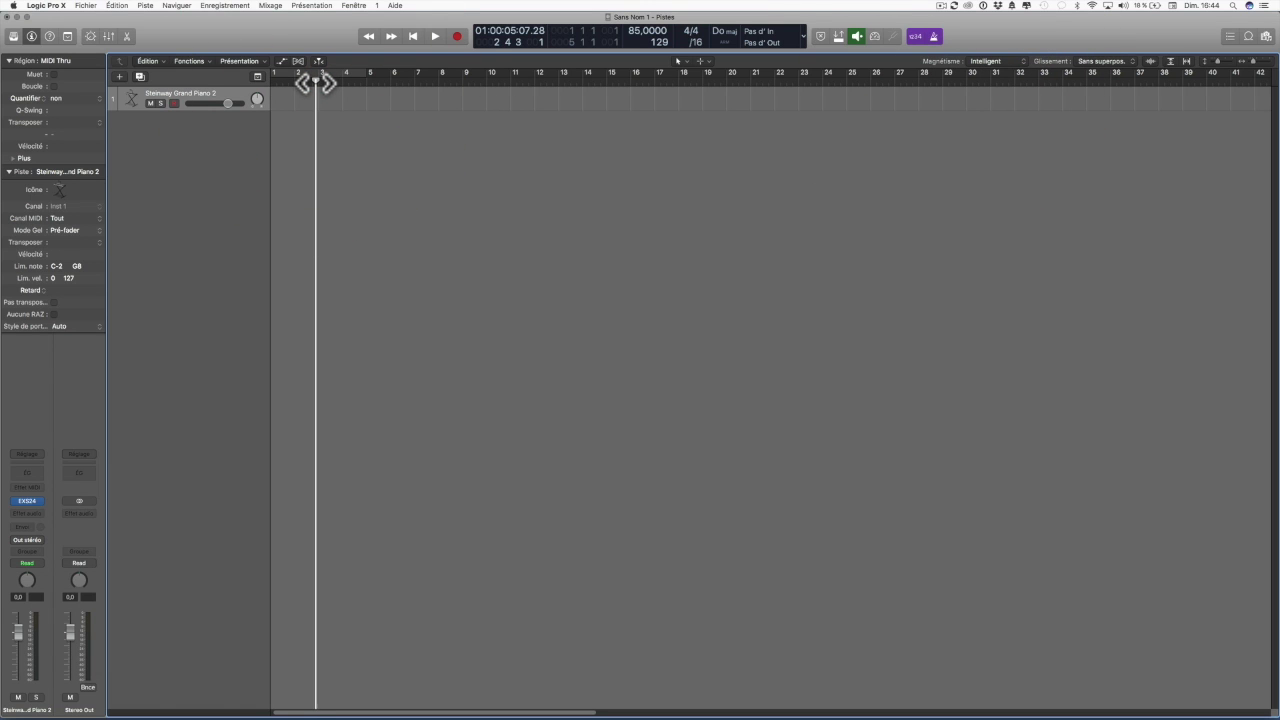
key("Return")
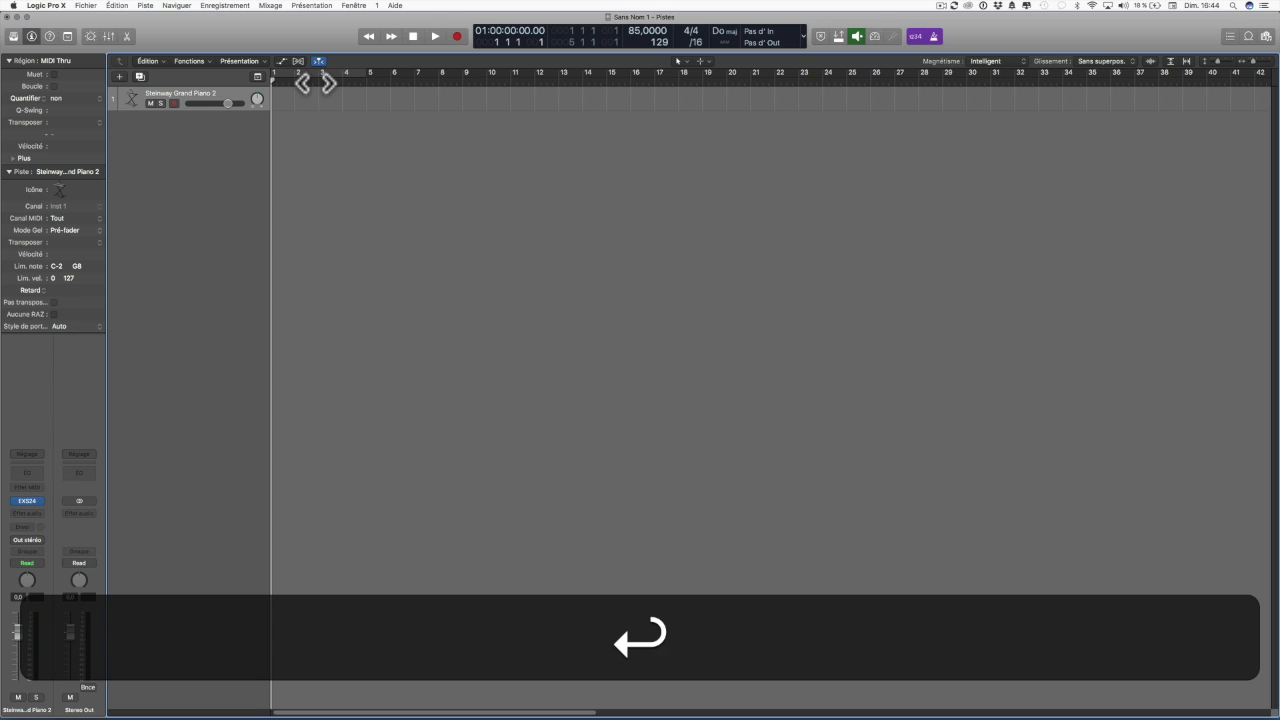
left_click(175, 102)
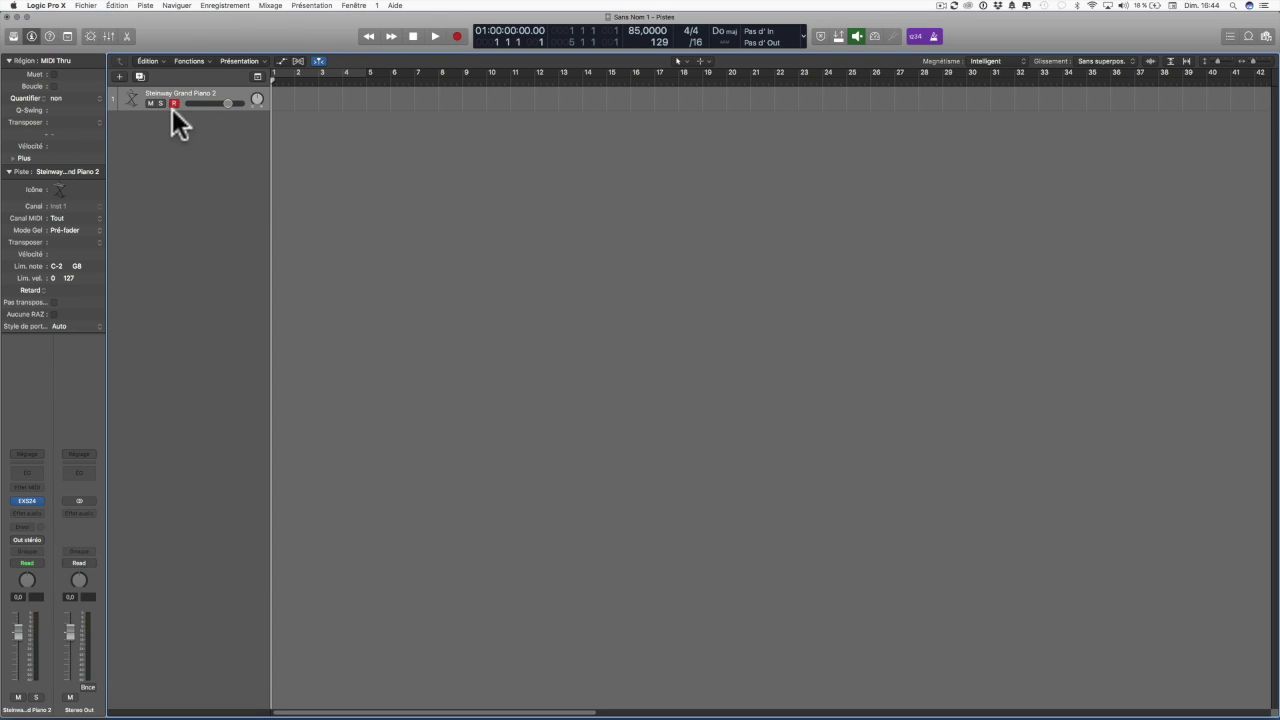
left_click(457, 36)
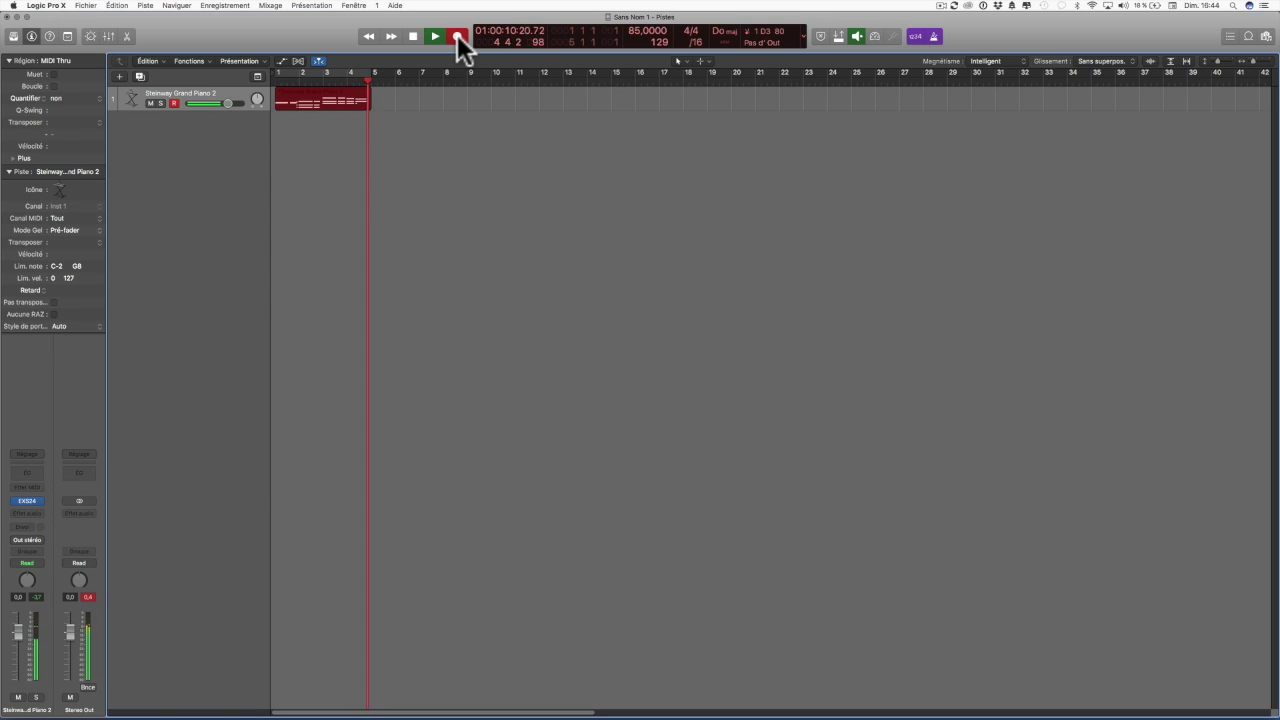
key("space")
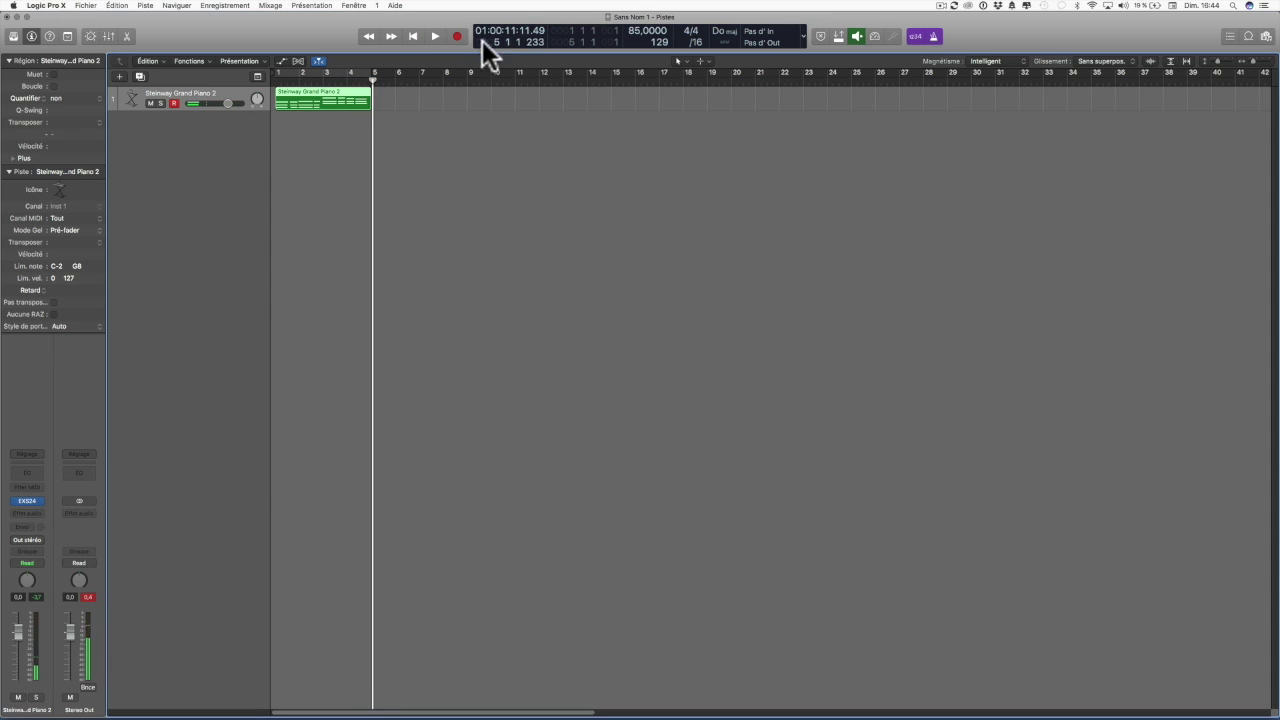
Open the recorded piano region in an enlarged Piano Roll editor and set the grid division to /8.
double_click(321, 96)
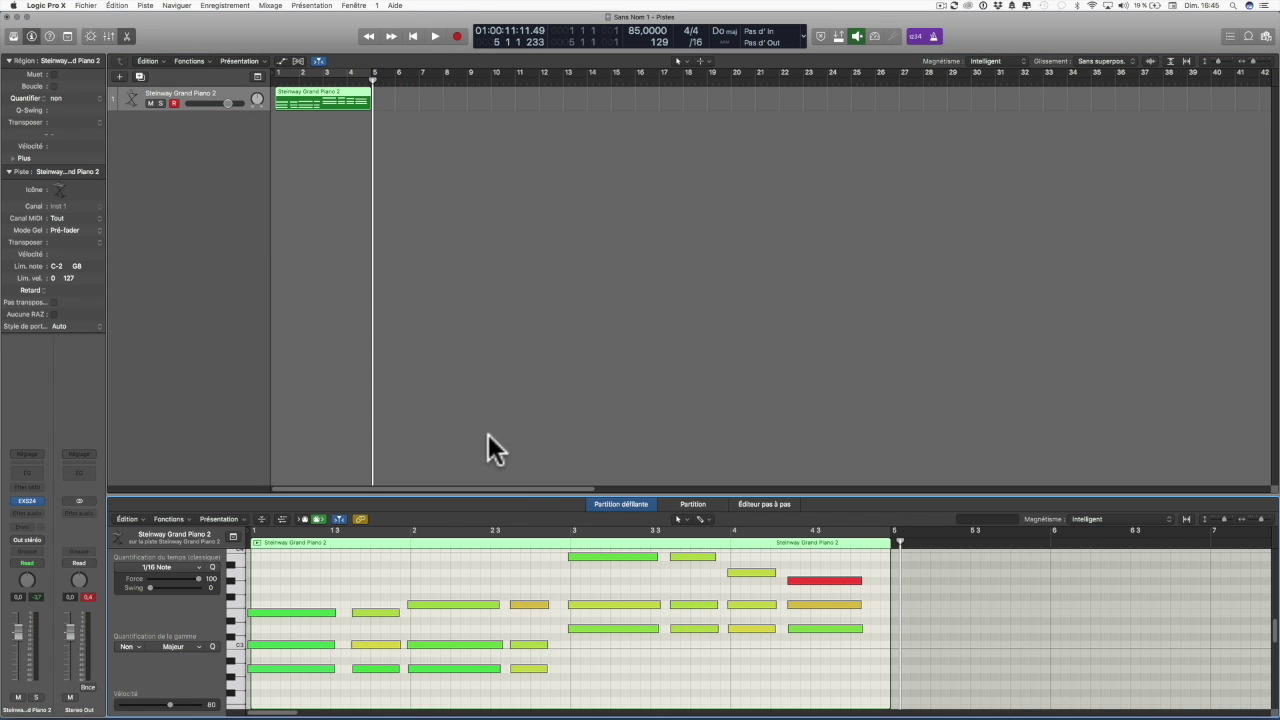
left_click_drag(516, 495, 513, 310)
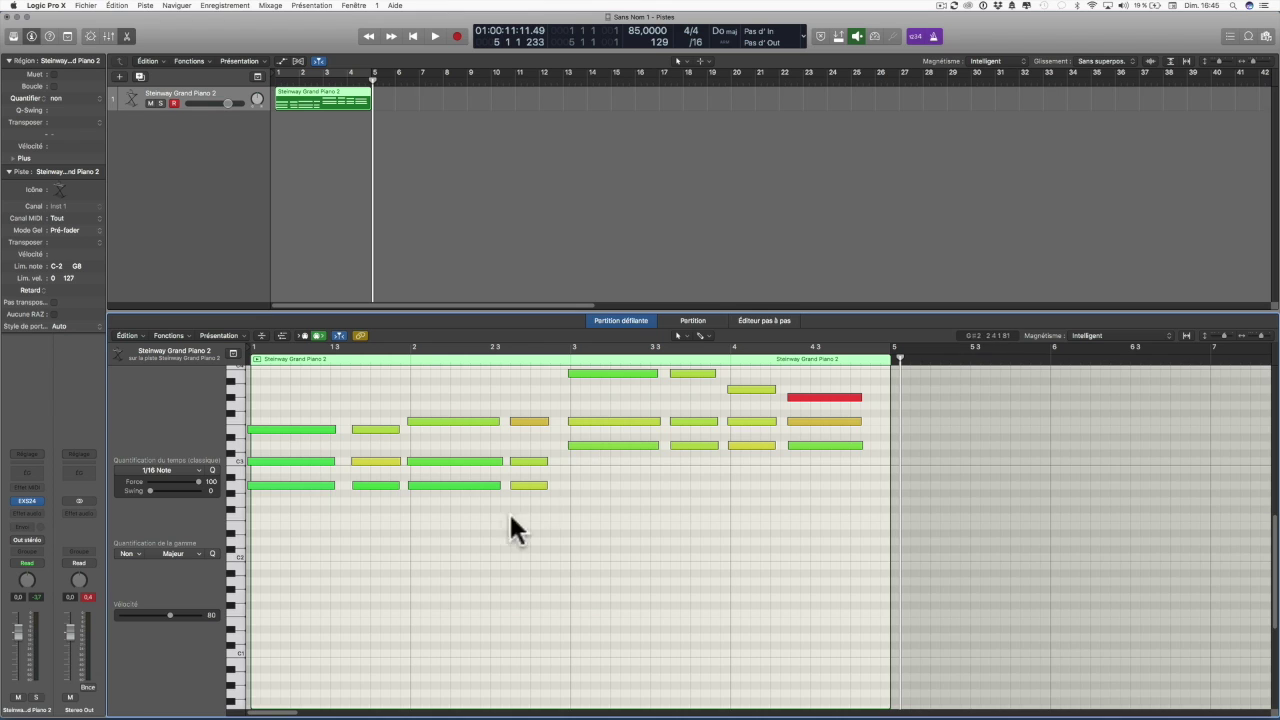
left_click(286, 709)
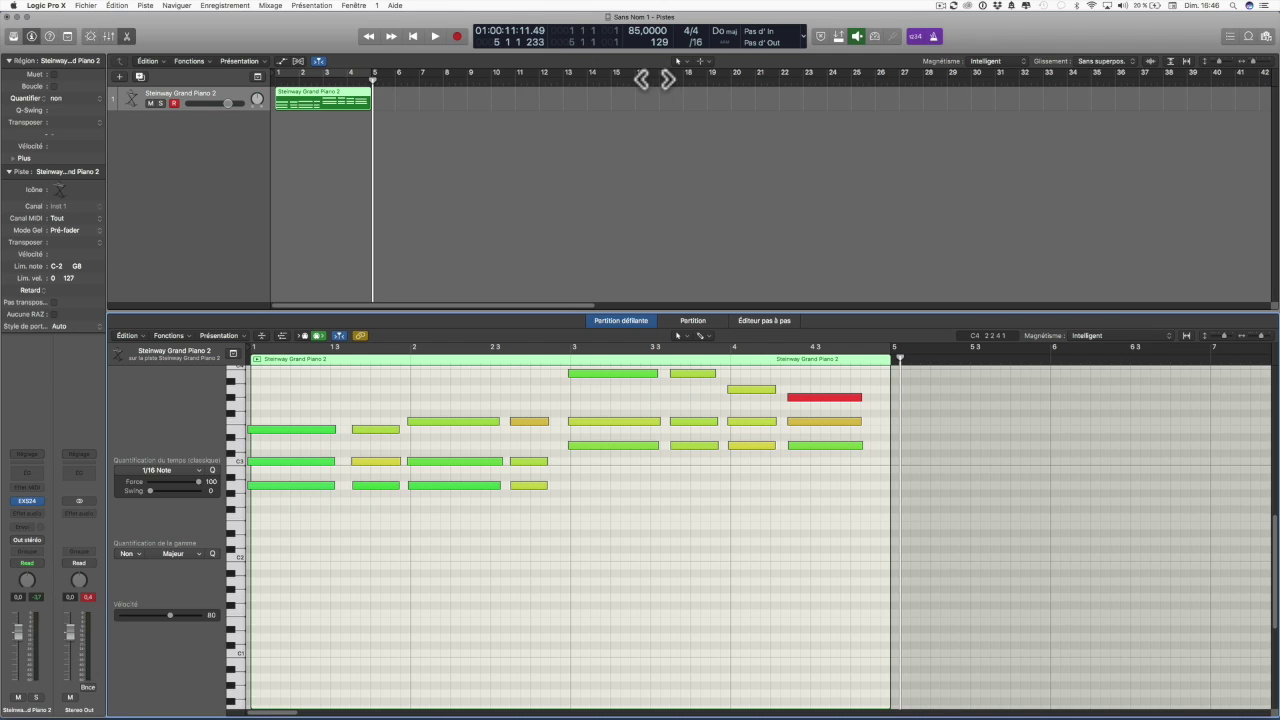
left_click(698, 42)
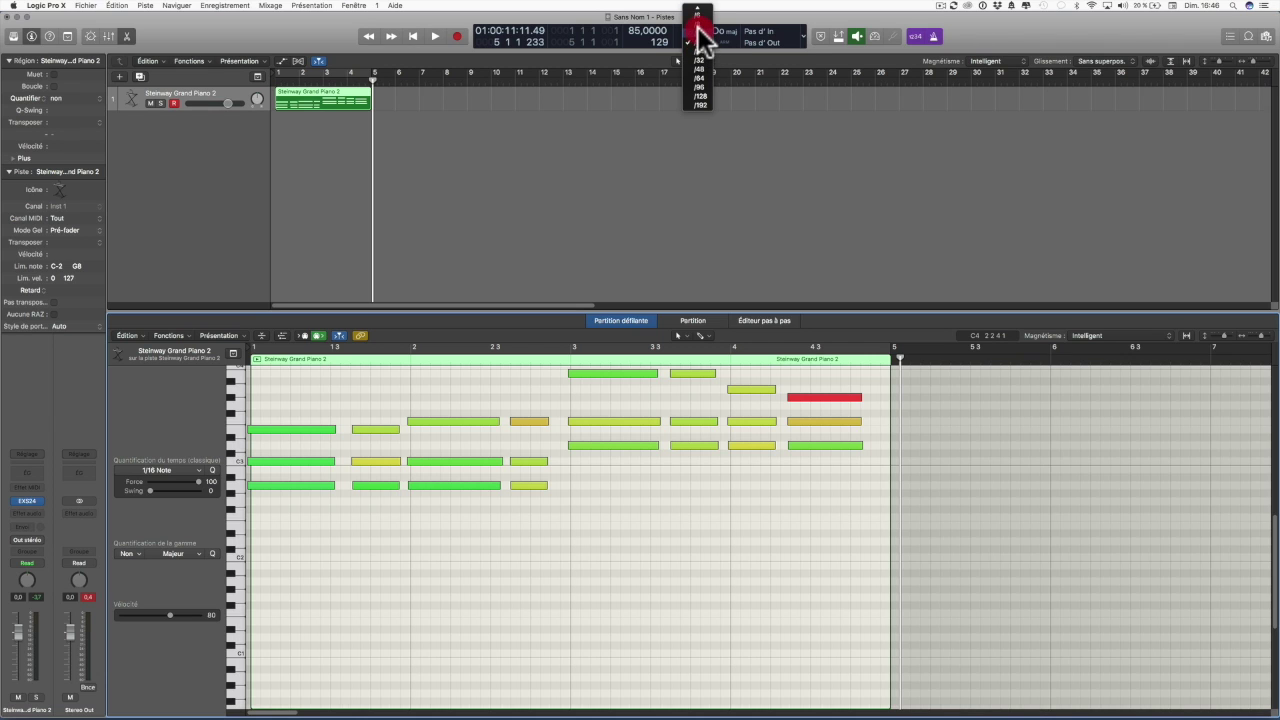
left_click(697, 17)
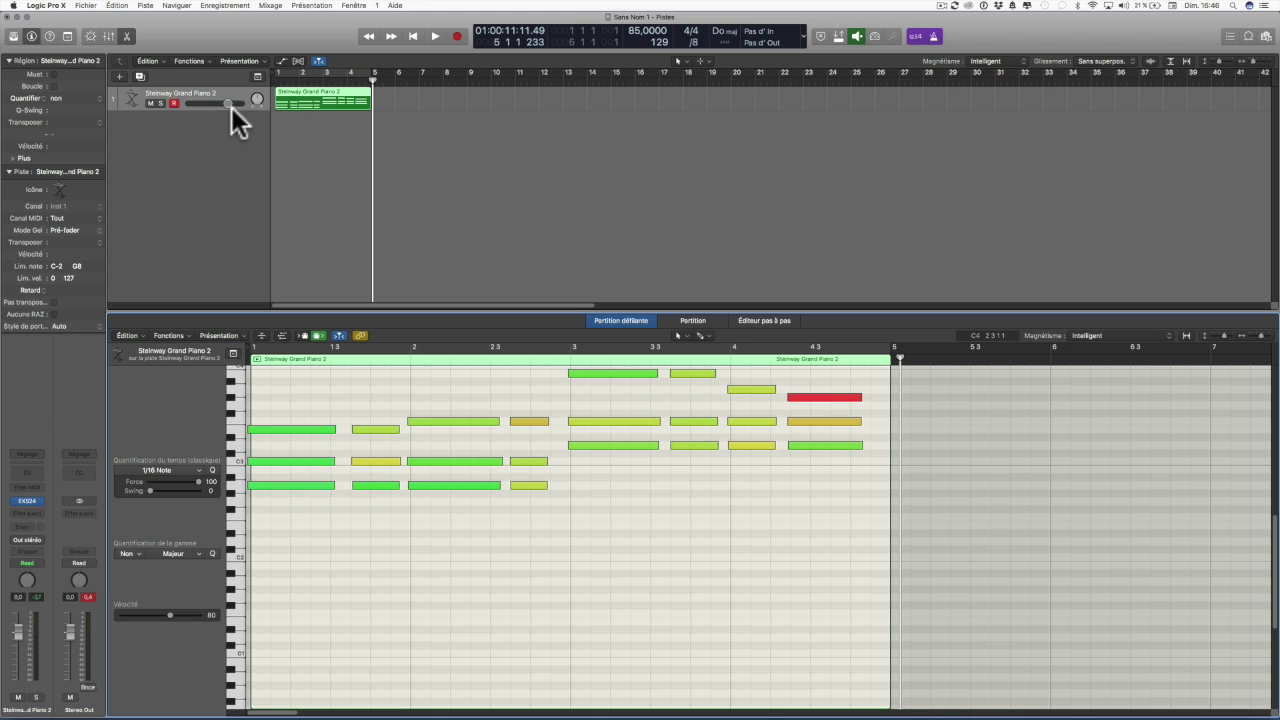
Try quantizing the whole piano region to 1/8 Note through its region parameters and undo the change.
left_click(297, 96)
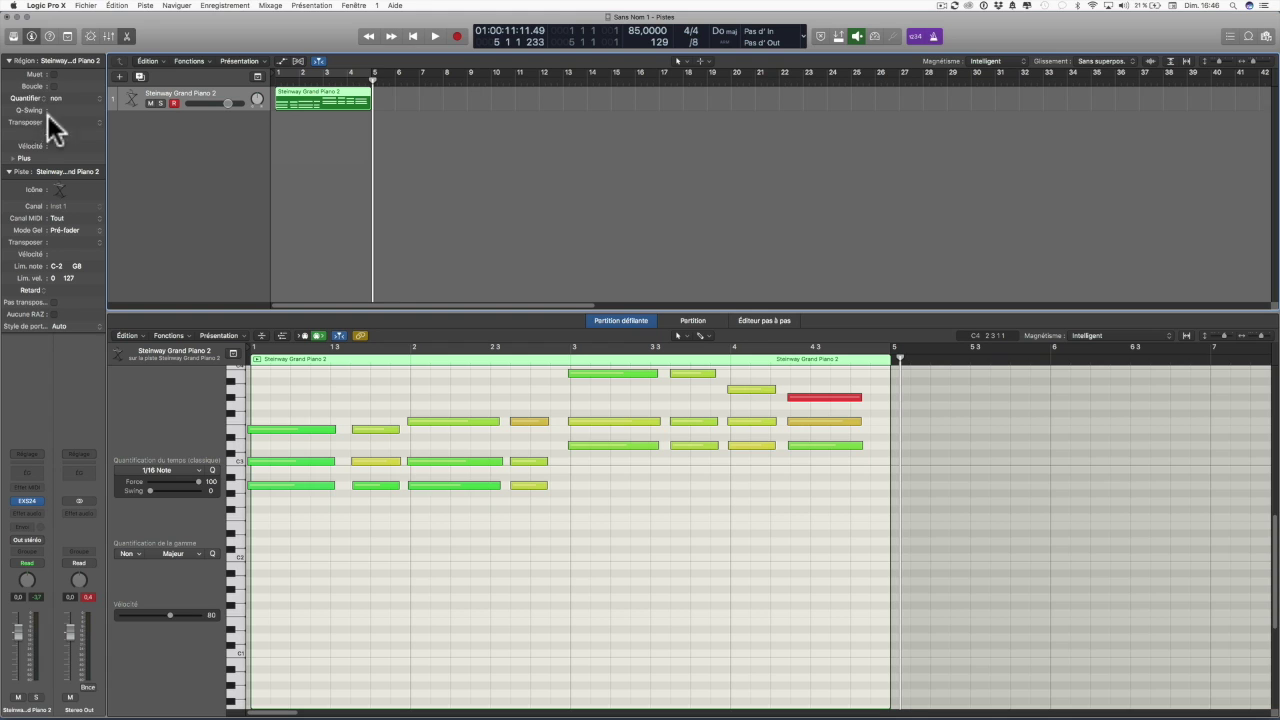
left_click(10, 172)
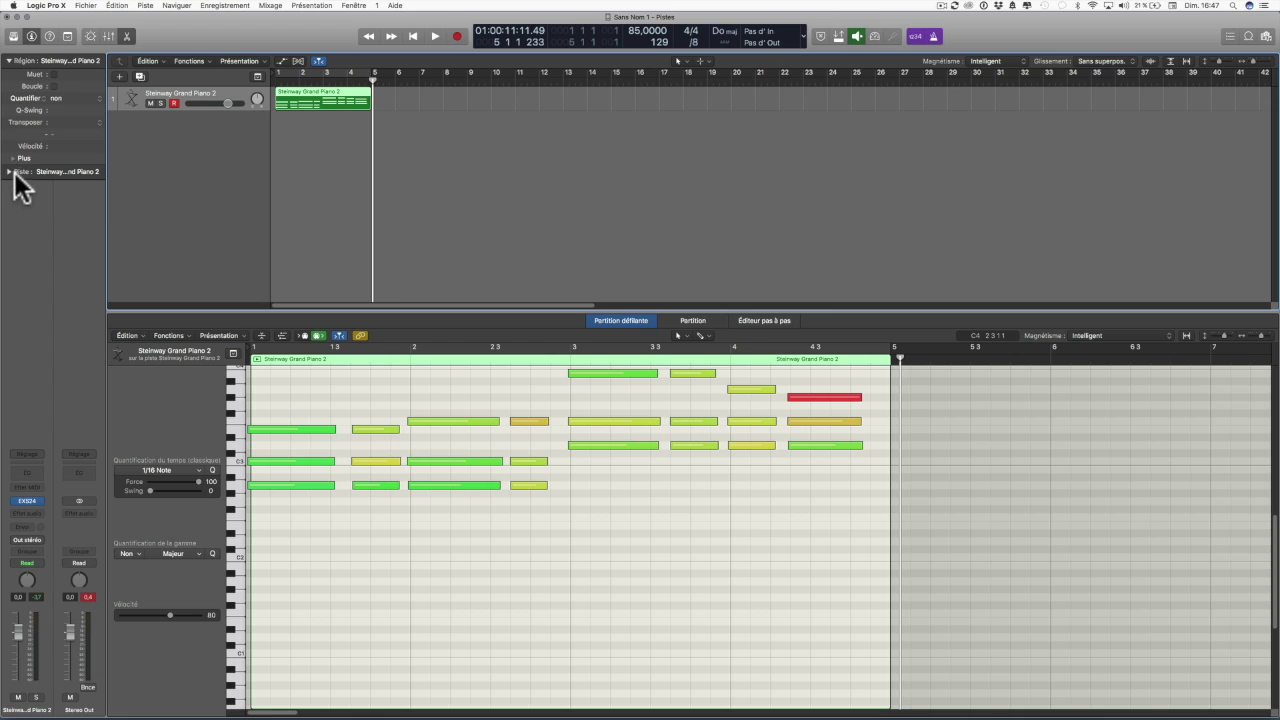
left_click(57, 97)
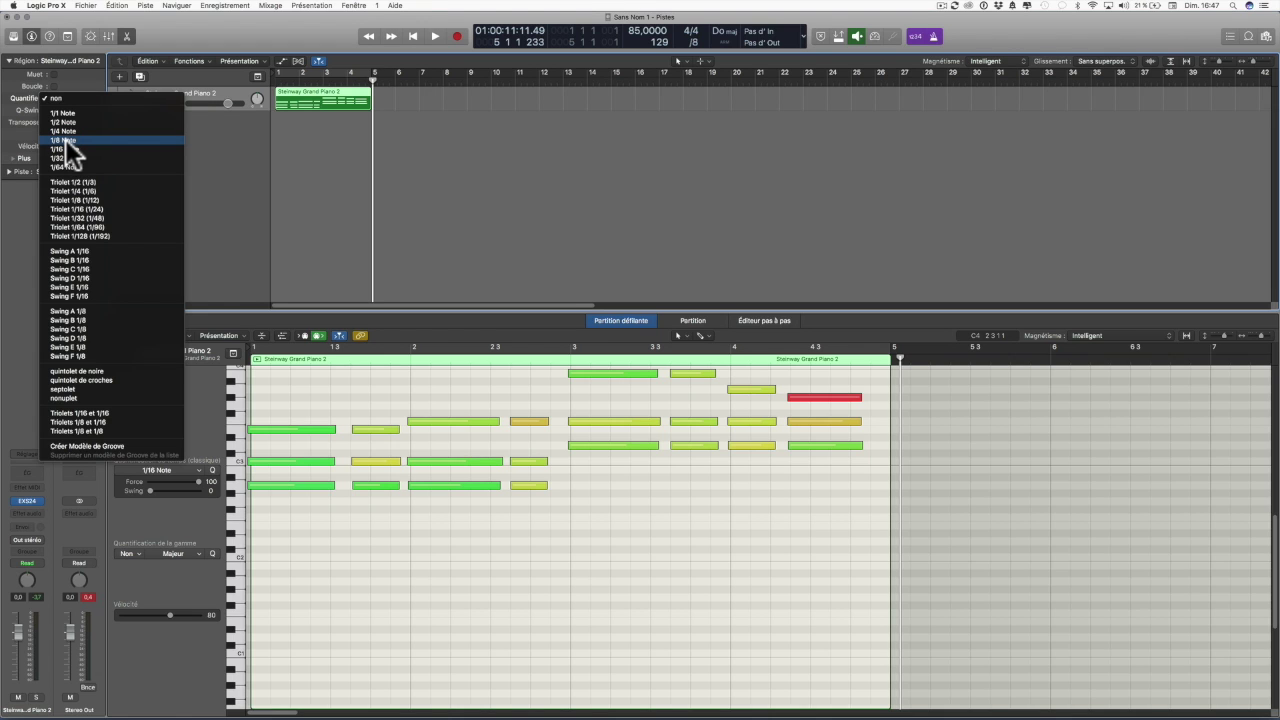
left_click(65, 139)
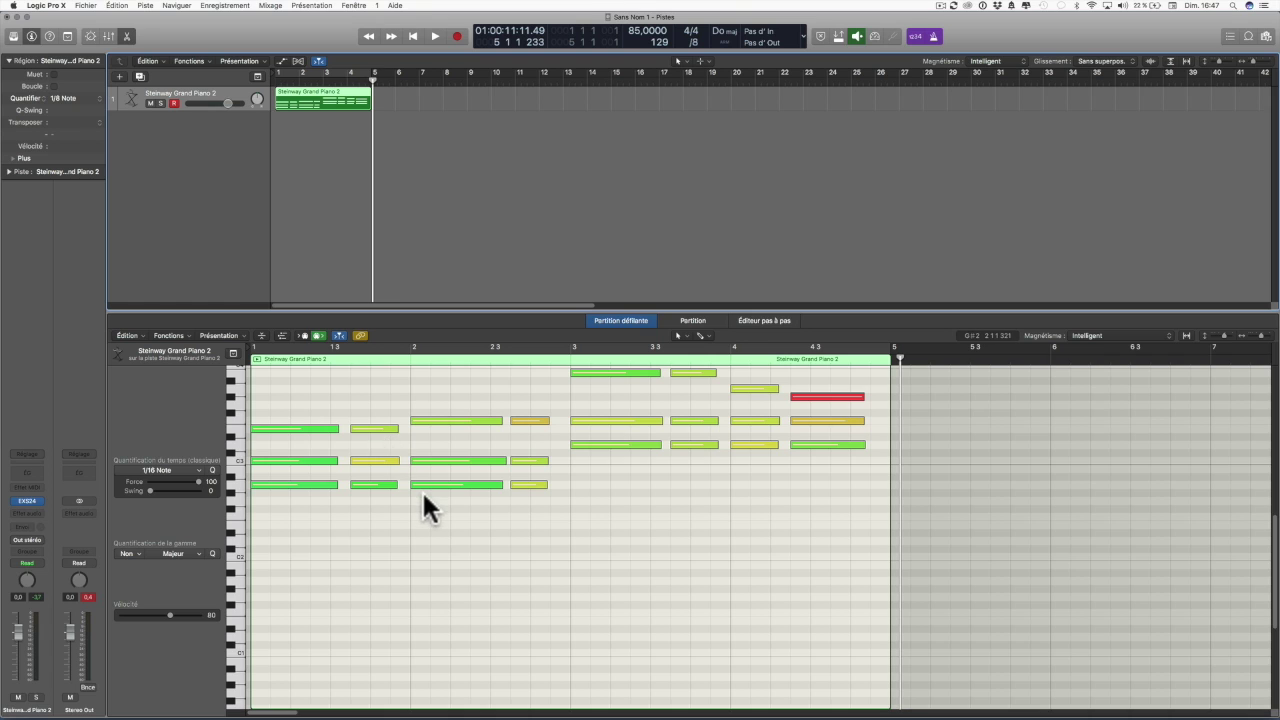
mouse_move(423, 478)
key("super+z")
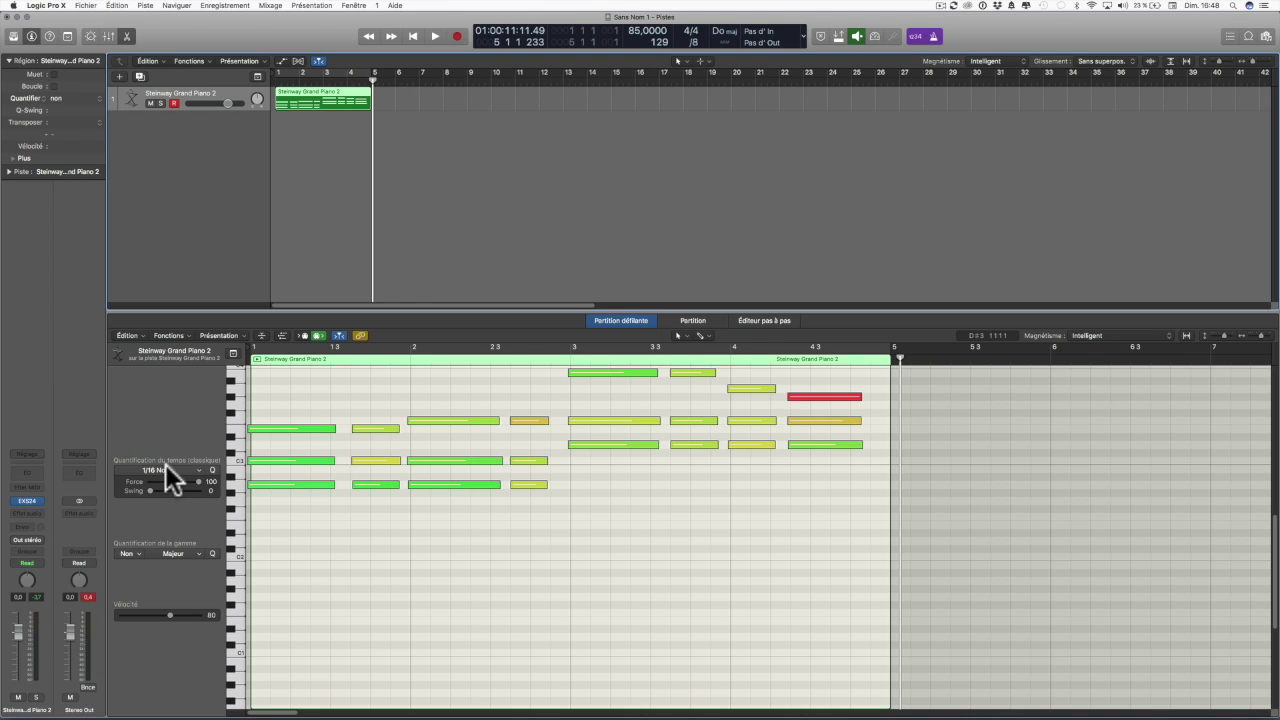
Select all notes in the Piano Roll and apply a time quantization of 1/8 Note to them.
left_click_drag(192, 473, 163, 519)
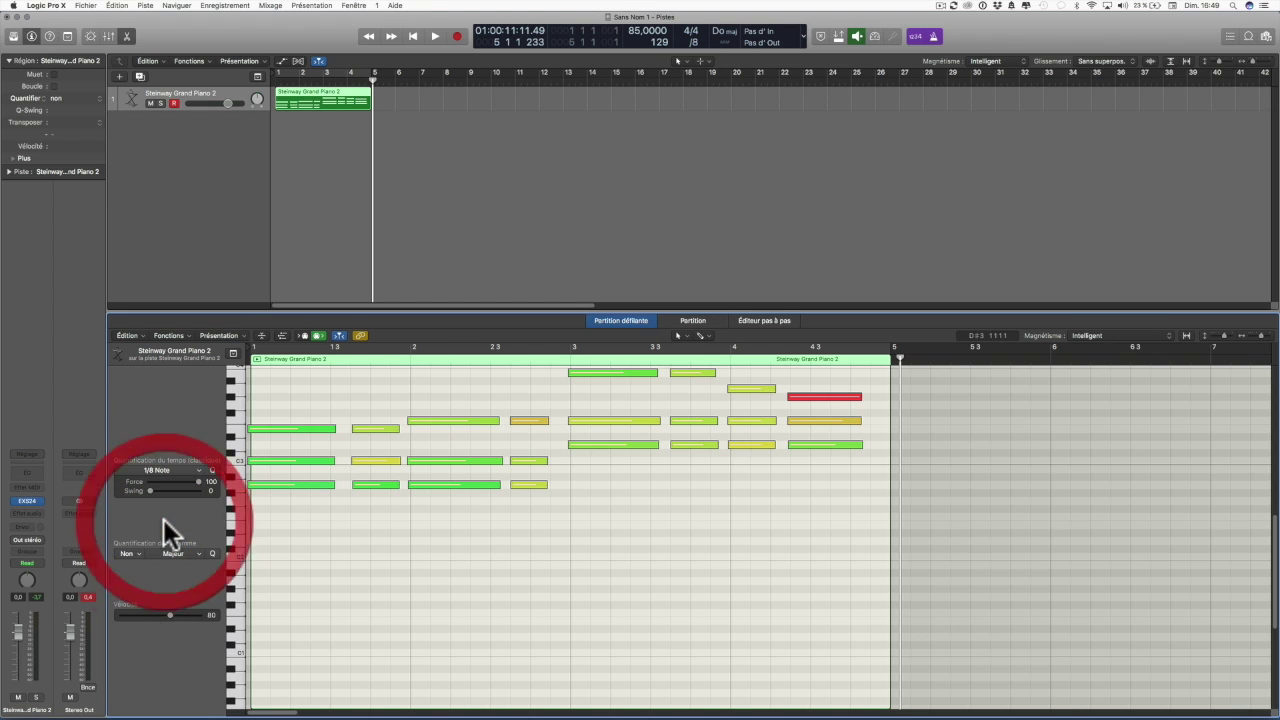
left_click(211, 467)
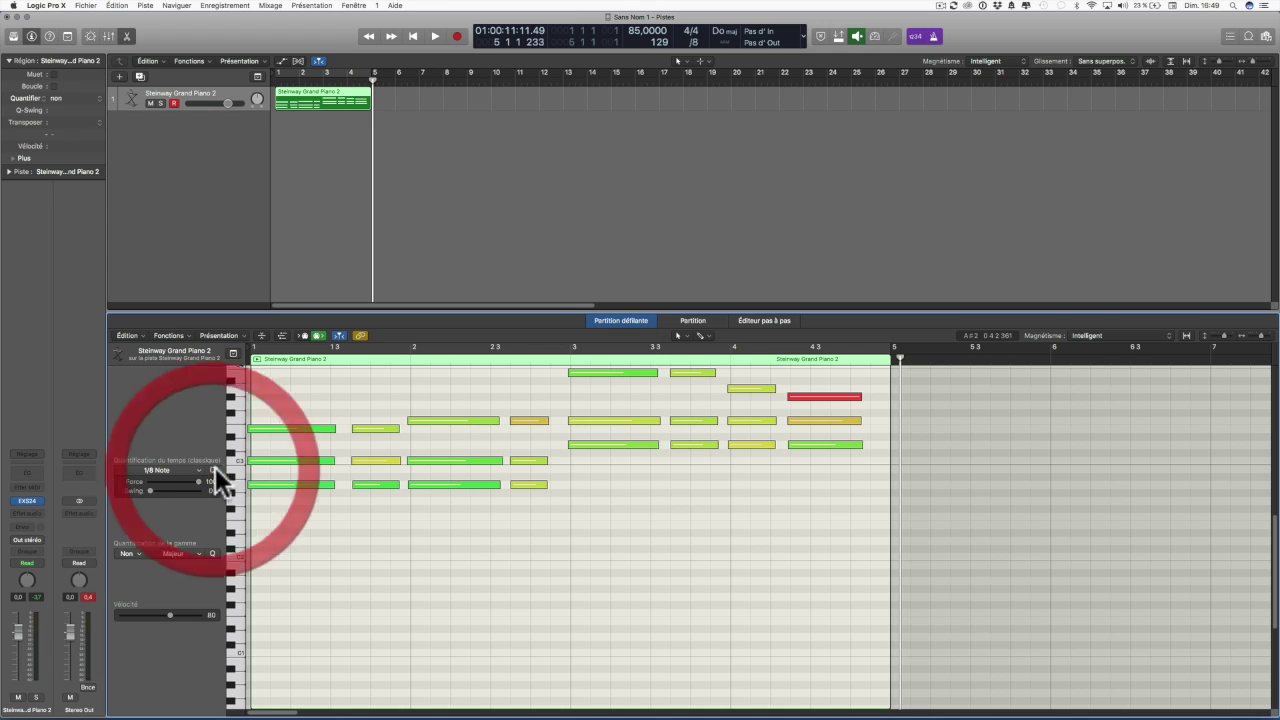
left_click_drag(297, 371, 840, 516)
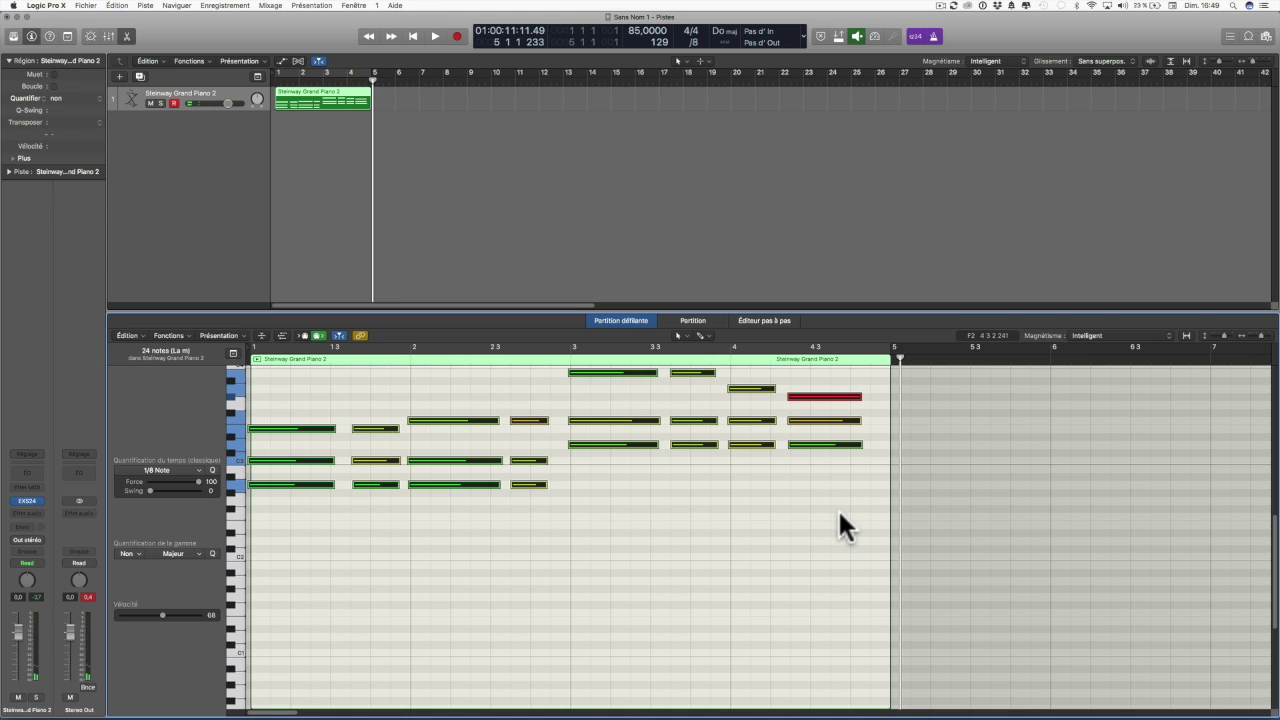
left_click(211, 468)
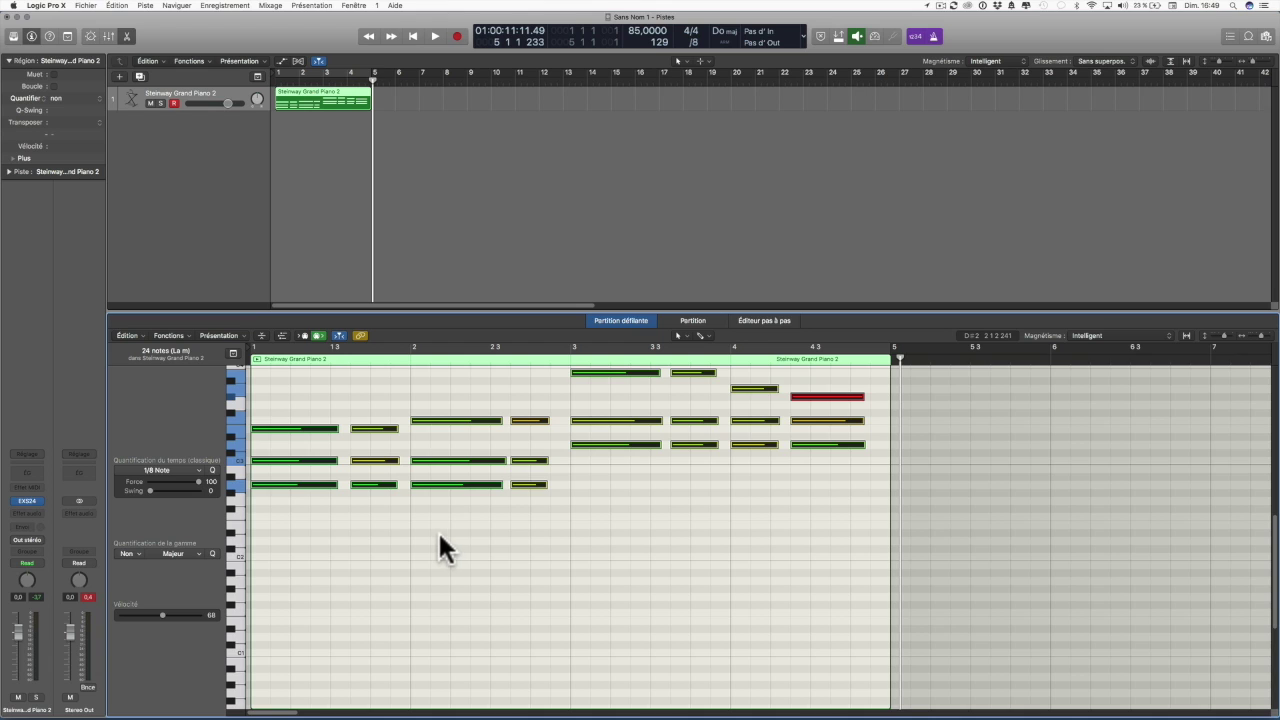
Try a quantize strength (Force) of 0 on the selected notes, set it to 92 and play back the region.
left_click(199, 478)
left_click_drag(199, 478, 147, 483)
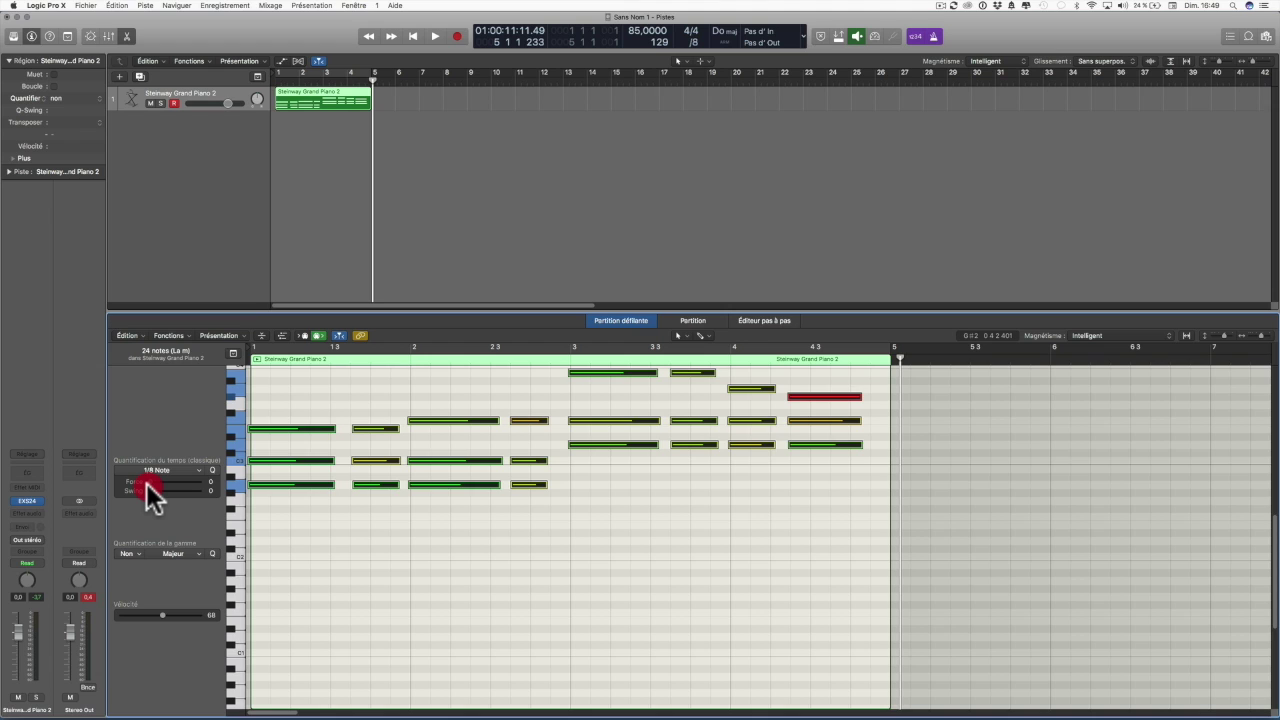
left_click_drag(158, 484, 195, 489)
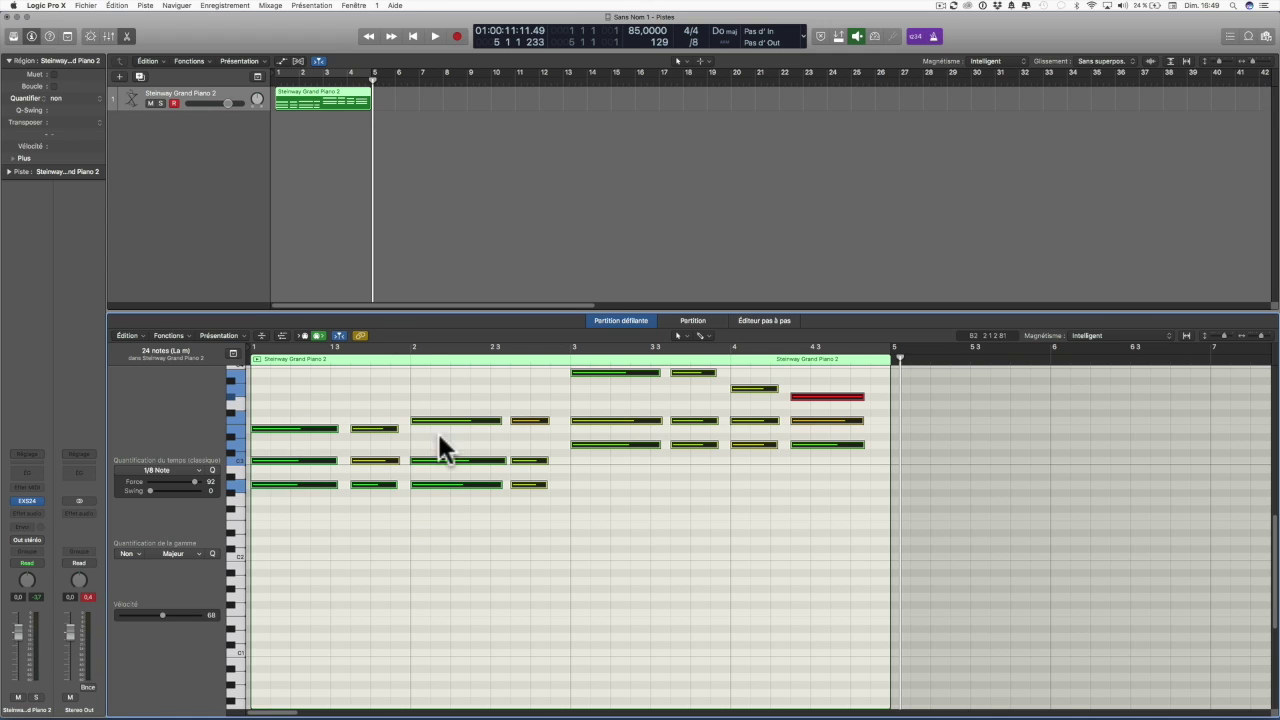
left_click(257, 358)
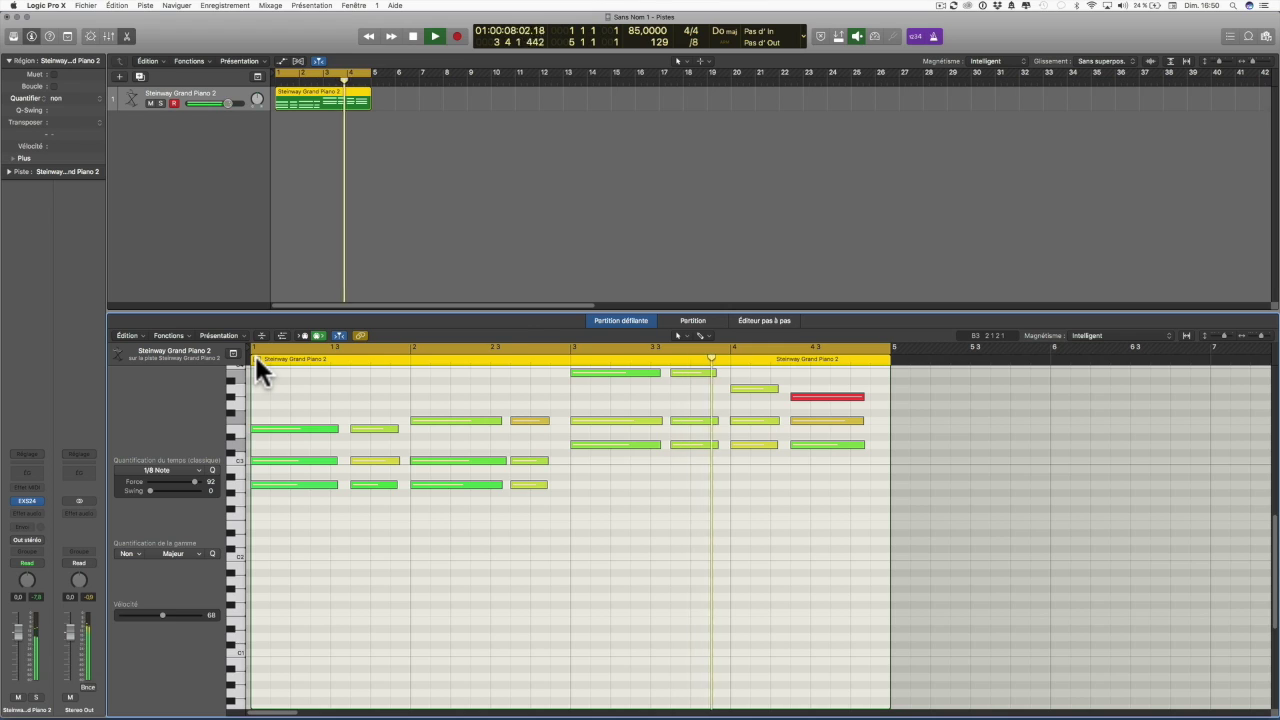
key("space")
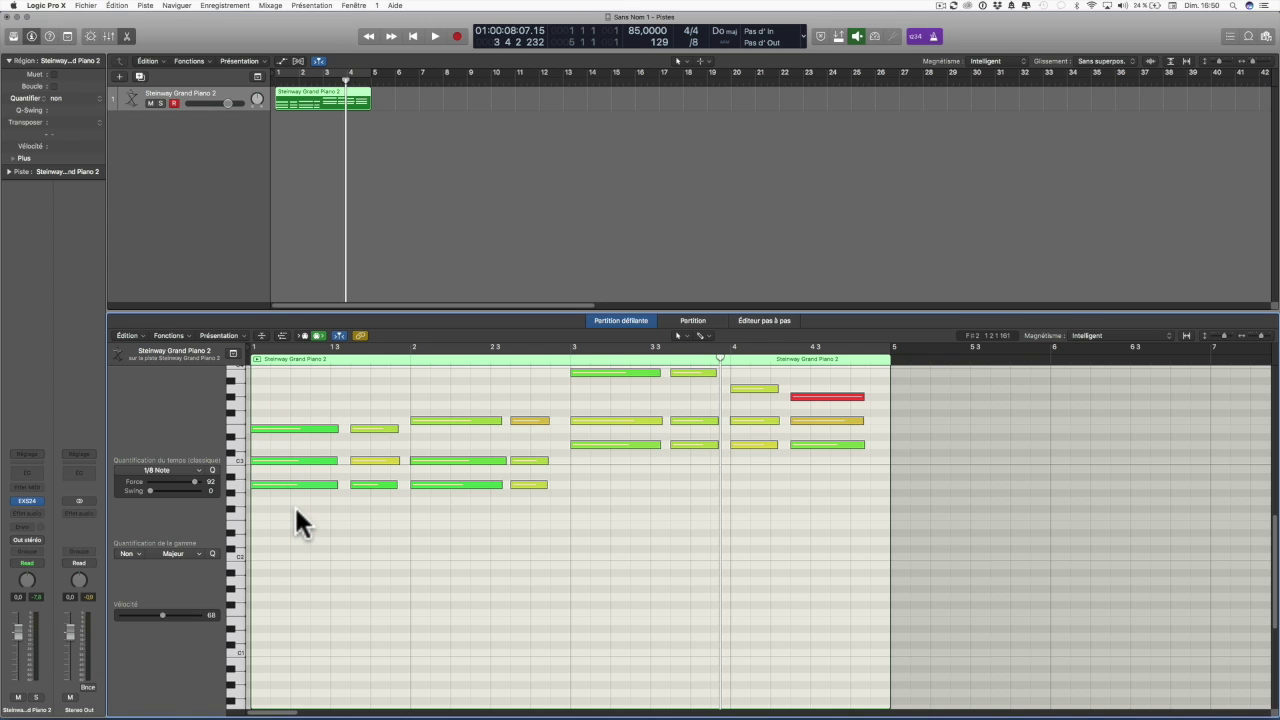
Set the quantize strength (Force) of the first chord's notes to 100 and play back the region from its start.
left_click(256, 358)
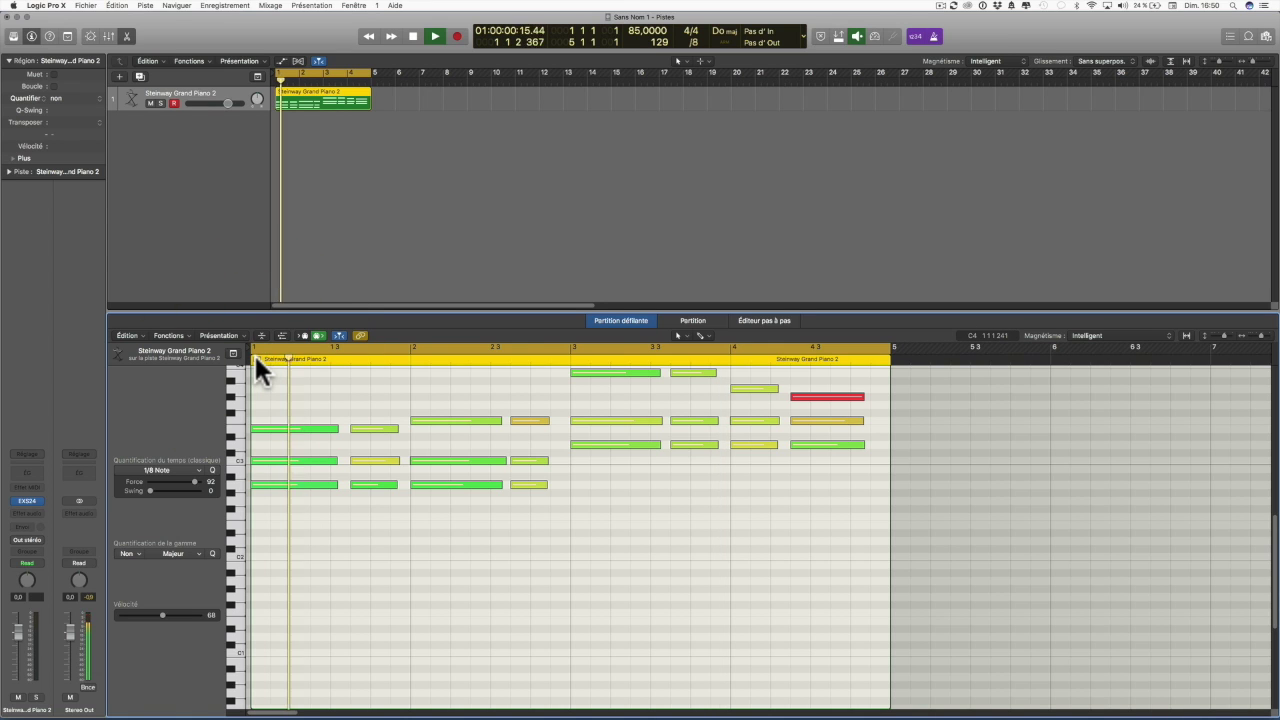
left_click(255, 356)
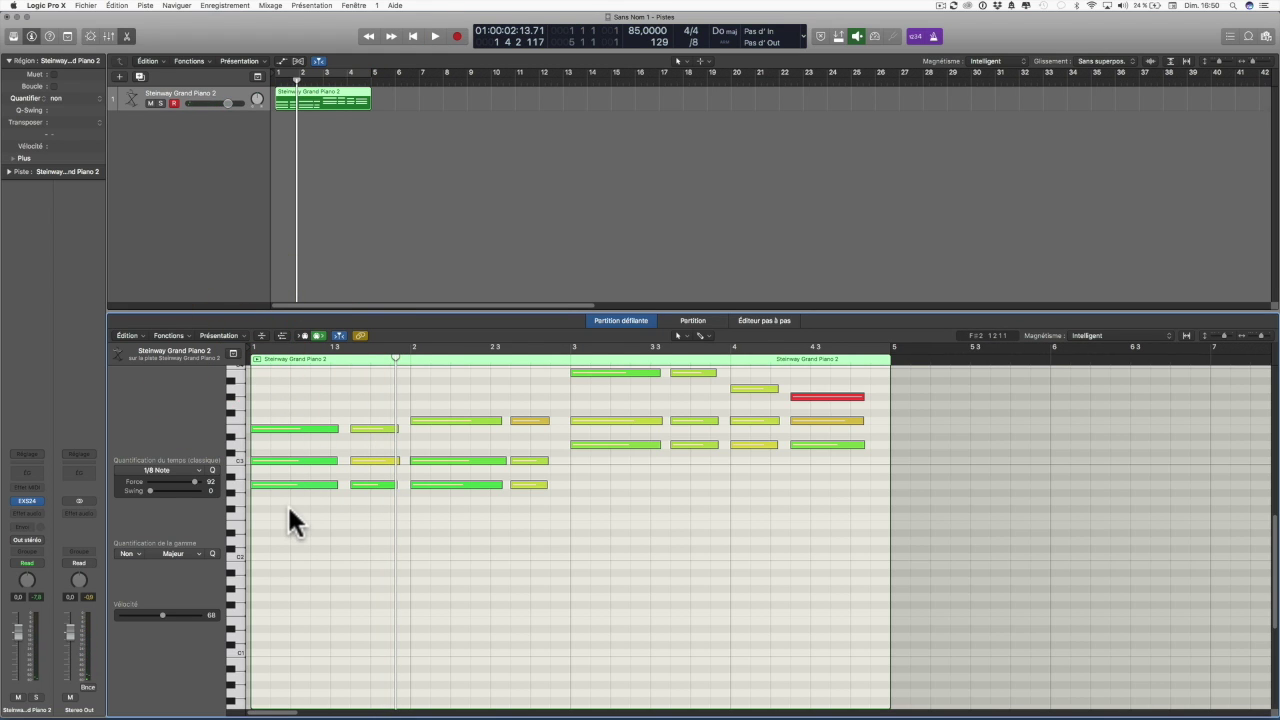
mouse_move(261, 421)
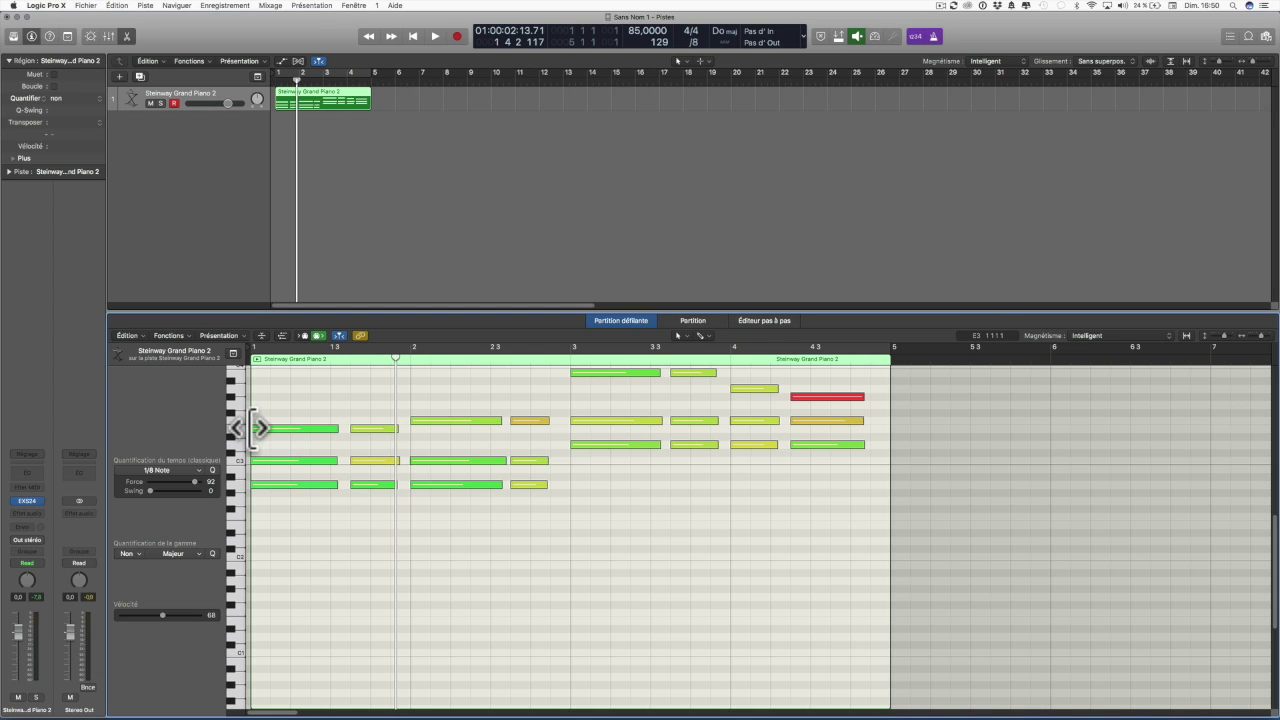
left_click_drag(281, 392, 313, 498)
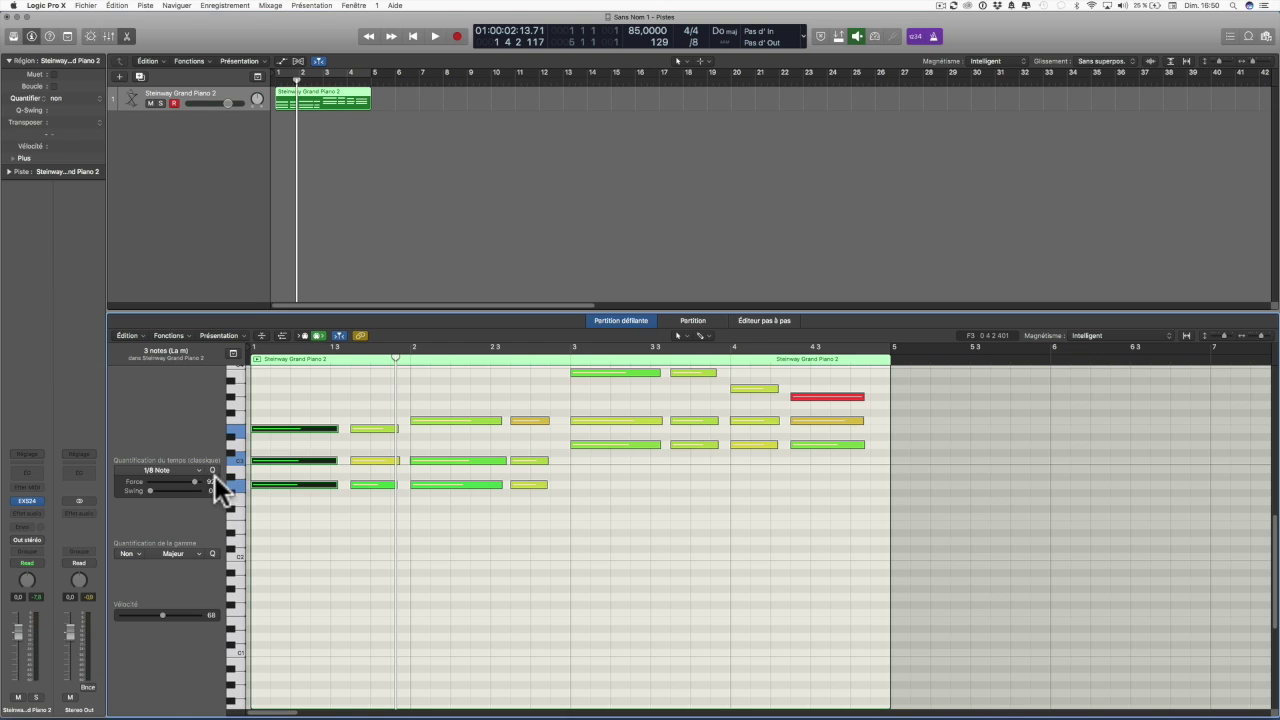
left_click_drag(200, 490, 222, 480)
left_click(254, 352)
key("space")
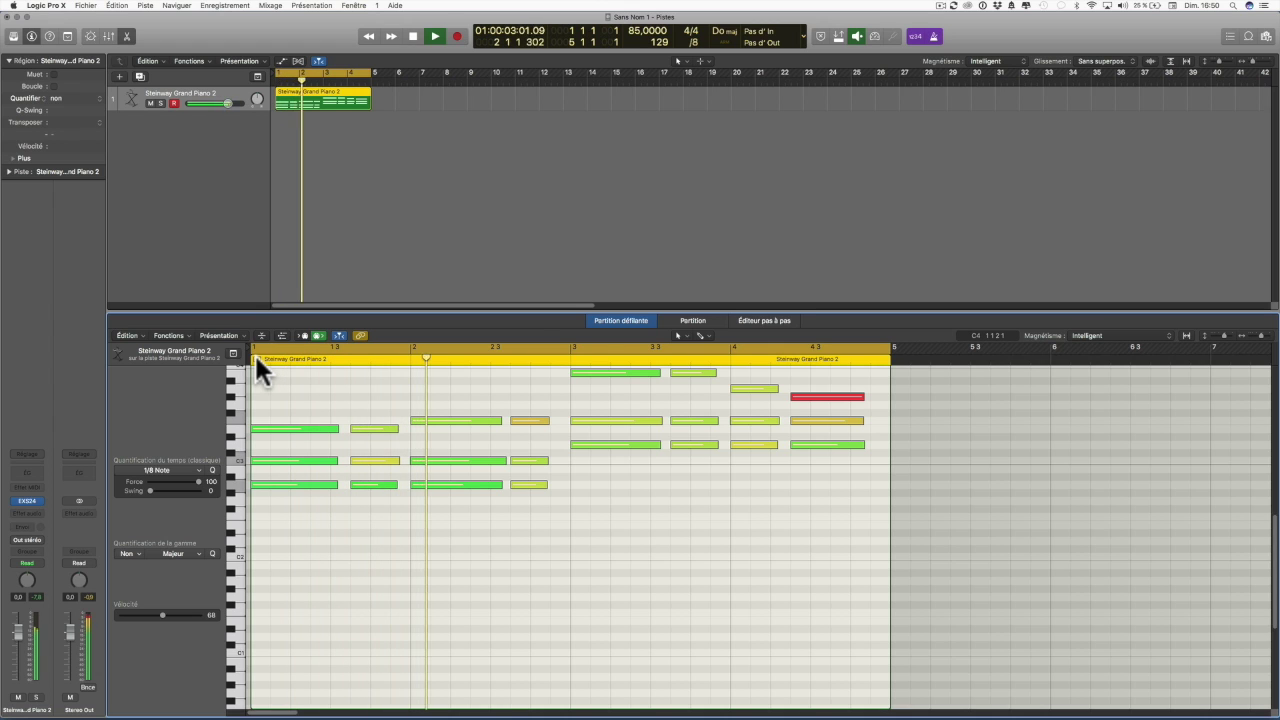
key("c")
key("space")
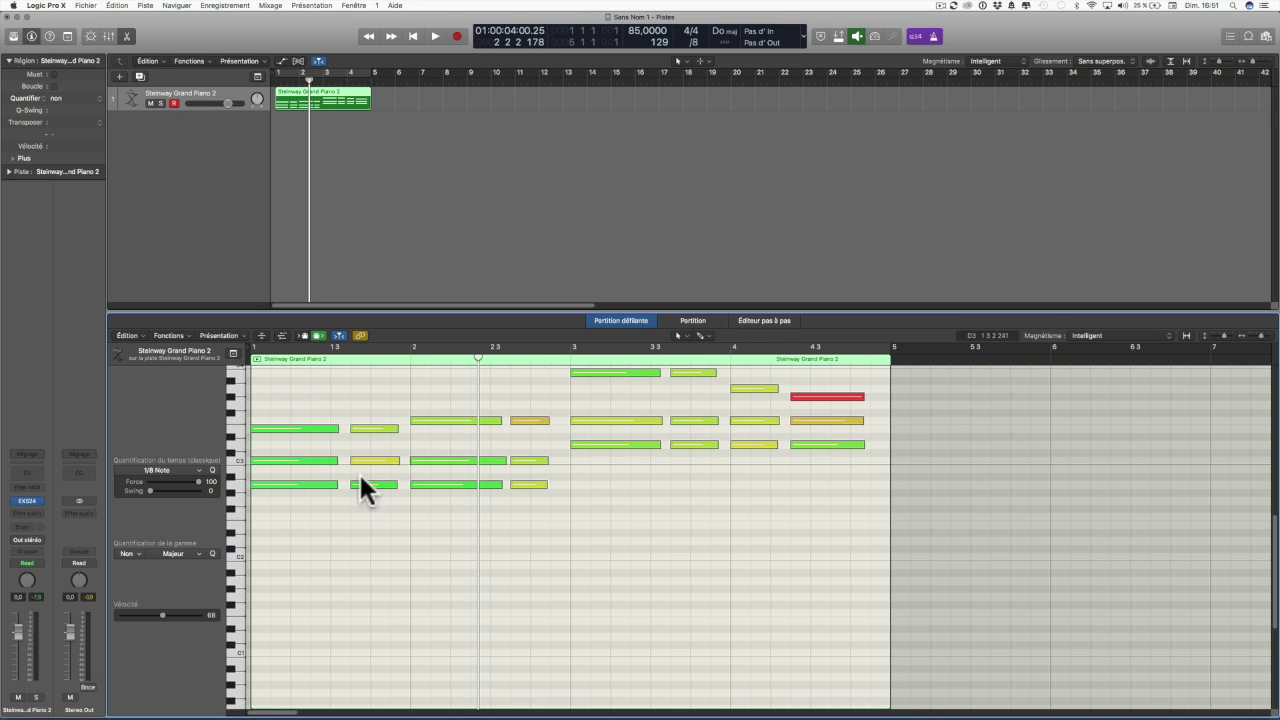
Resize the chords of bars 1 and 2 so each one fills about half a bar, and play back the region.
left_click_drag(284, 392, 330, 486)
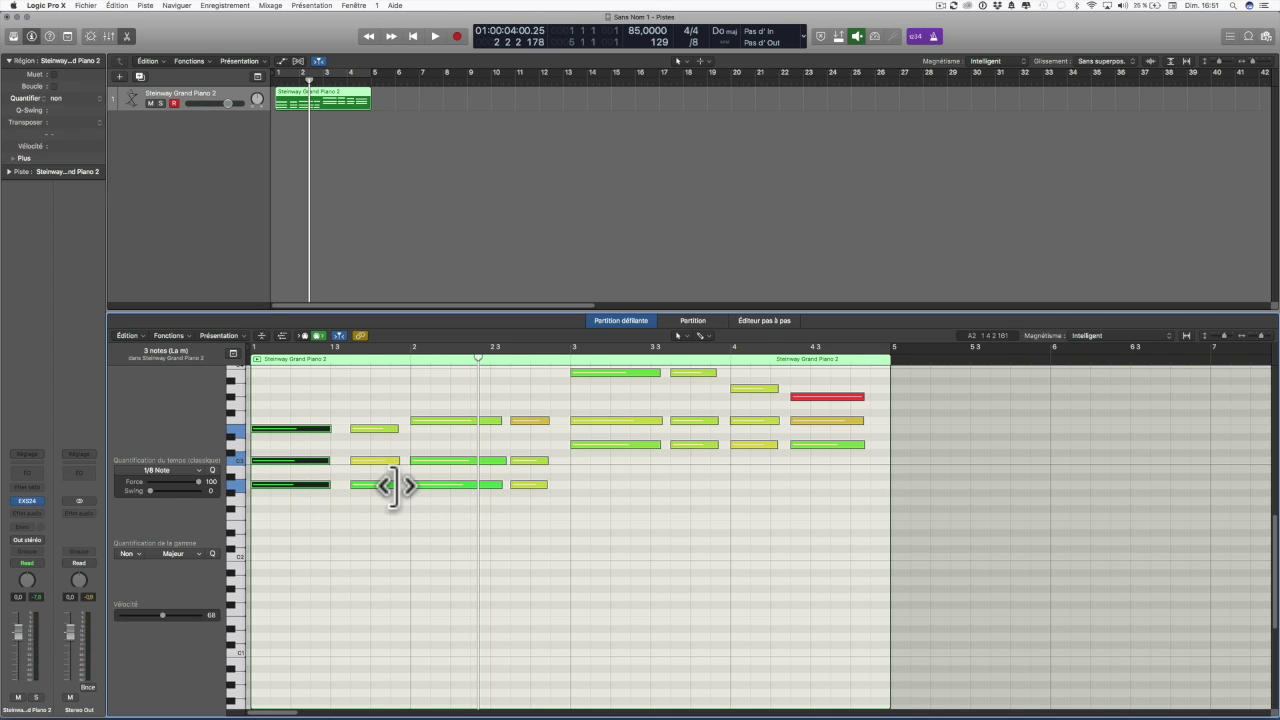
left_click(370, 429)
left_click_drag(375, 444, 390, 487)
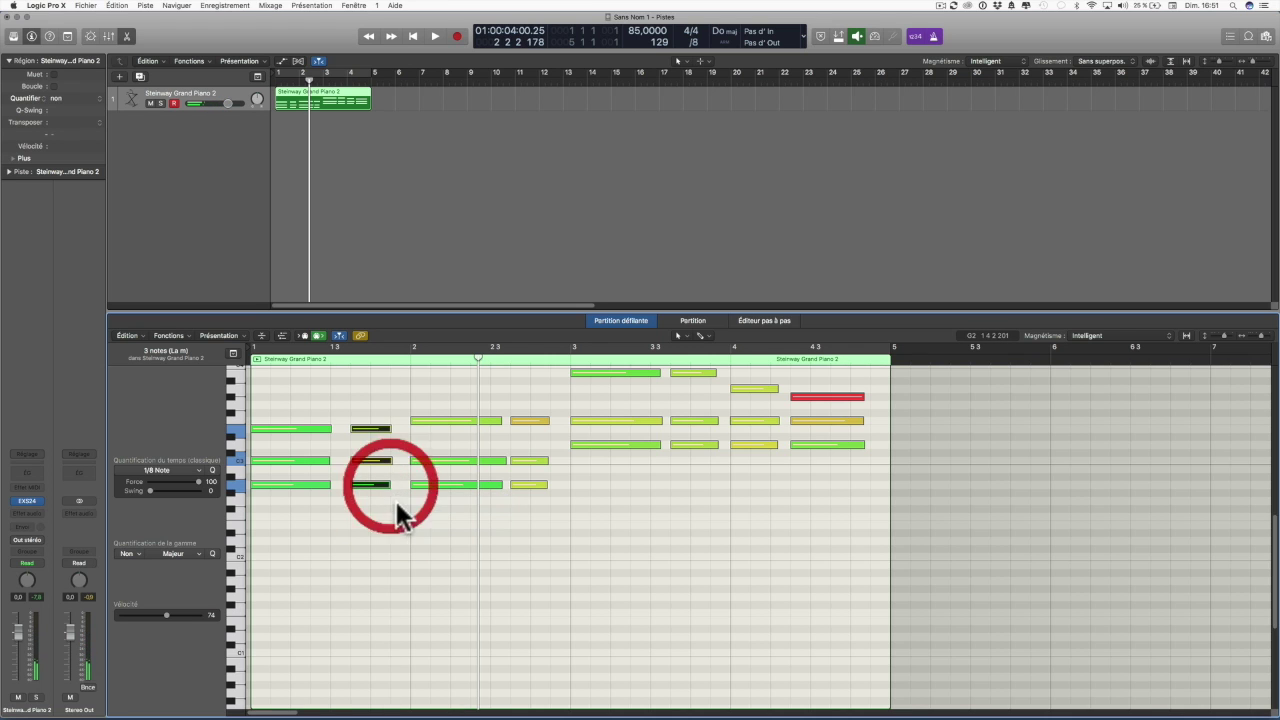
left_click_drag(359, 426, 404, 488)
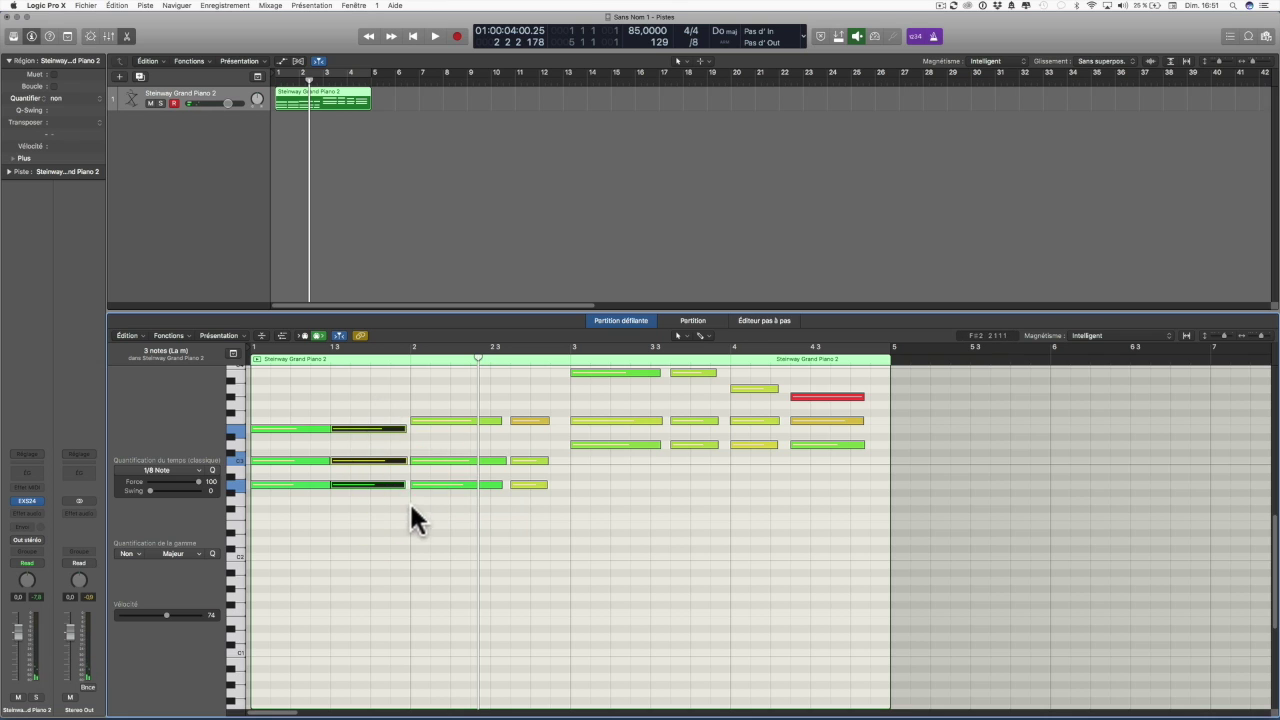
left_click_drag(493, 408, 570, 463)
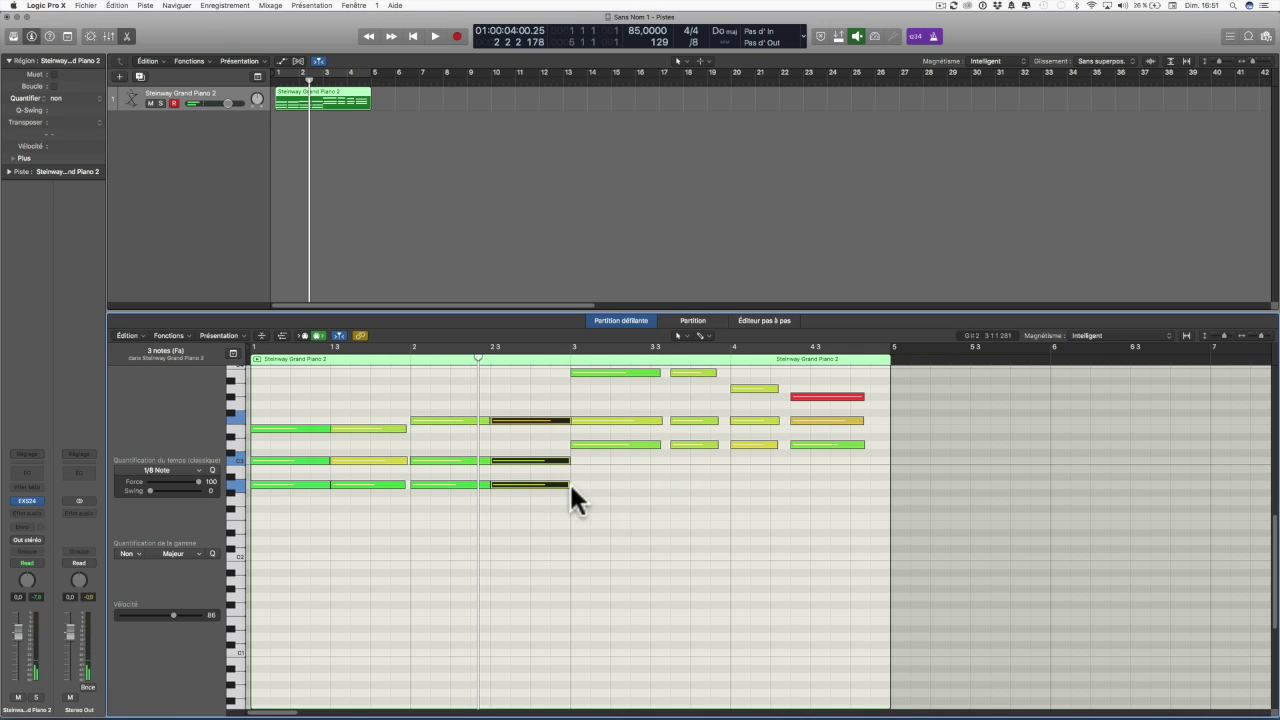
scroll(627, 532, "up", 3)
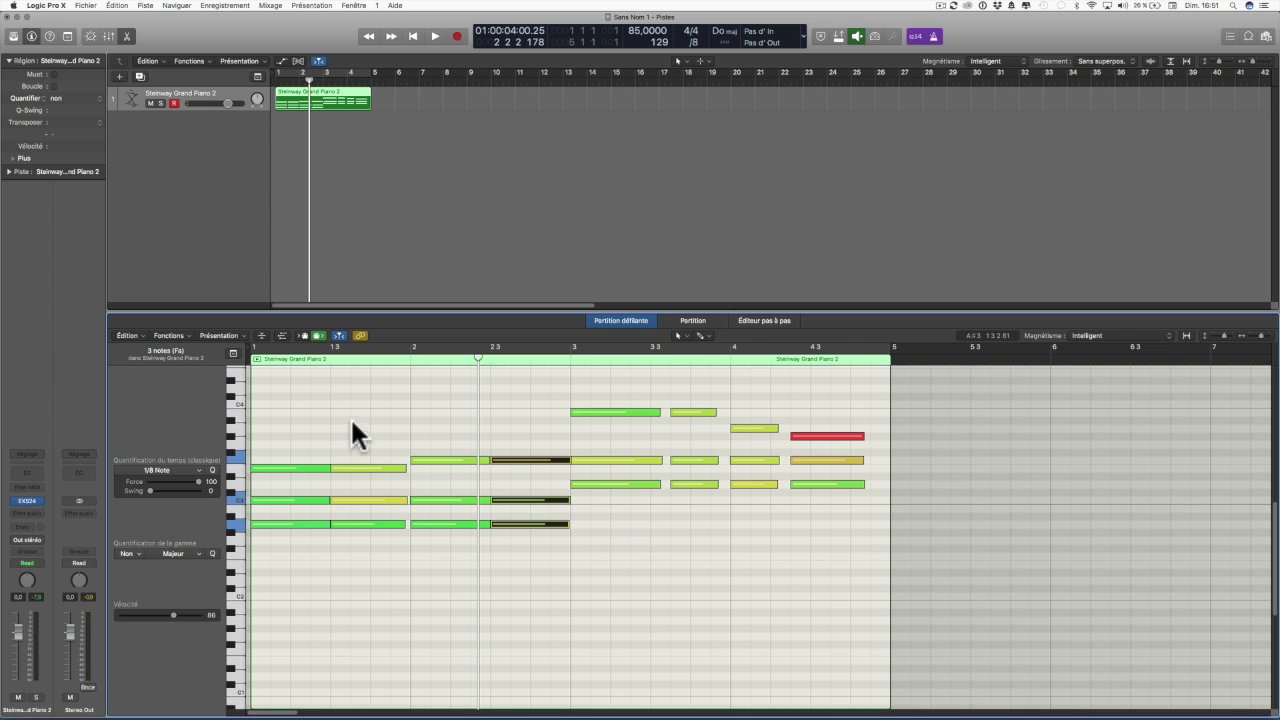
left_click(258, 358)
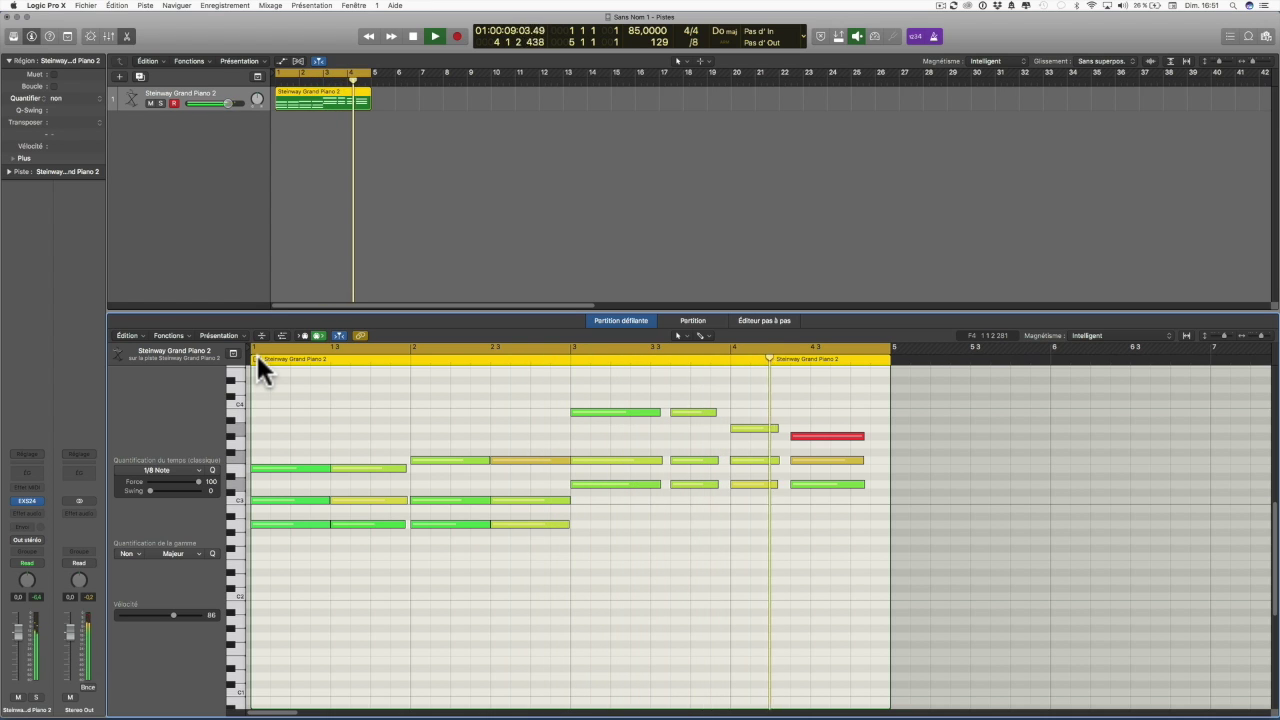
key("space")
Lengthen the three notes of bar 3's second chord slightly so they end closer to bar 4.
left_click_drag(720, 406, 706, 524)
left_click(717, 482)
left_click_drag(704, 397, 711, 511)
left_click(724, 481)
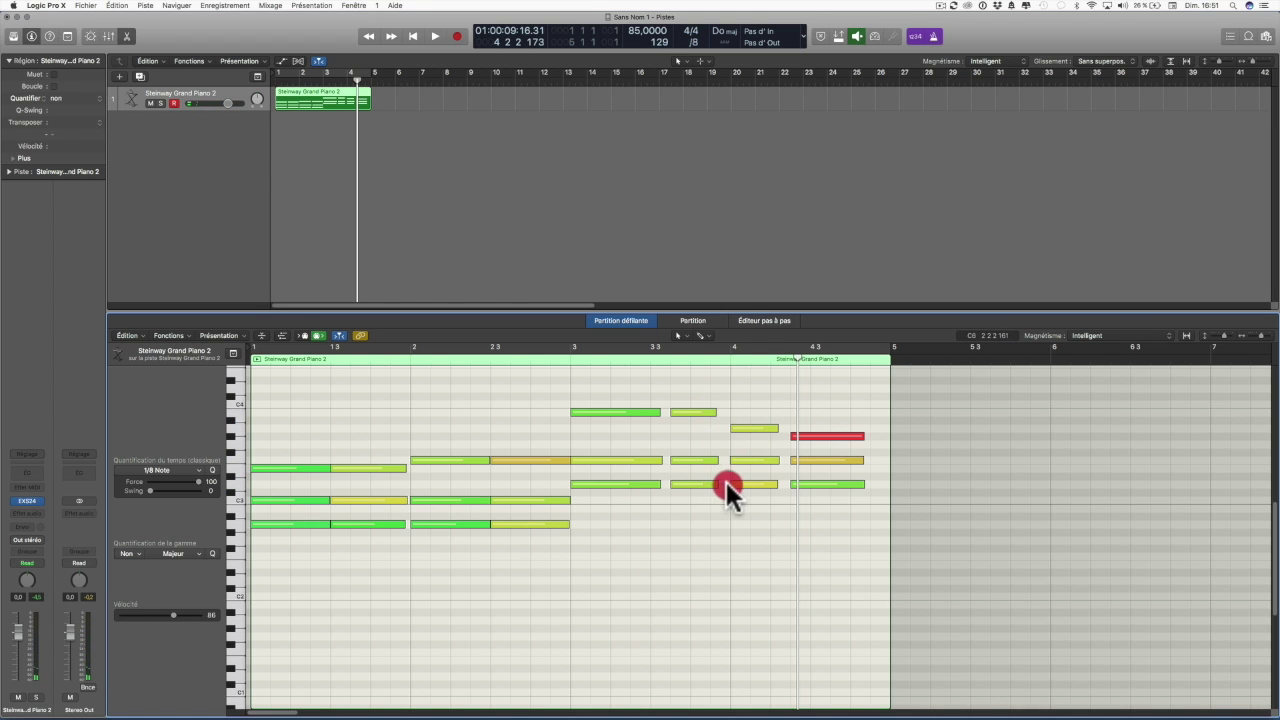
left_click_drag(706, 402, 723, 485)
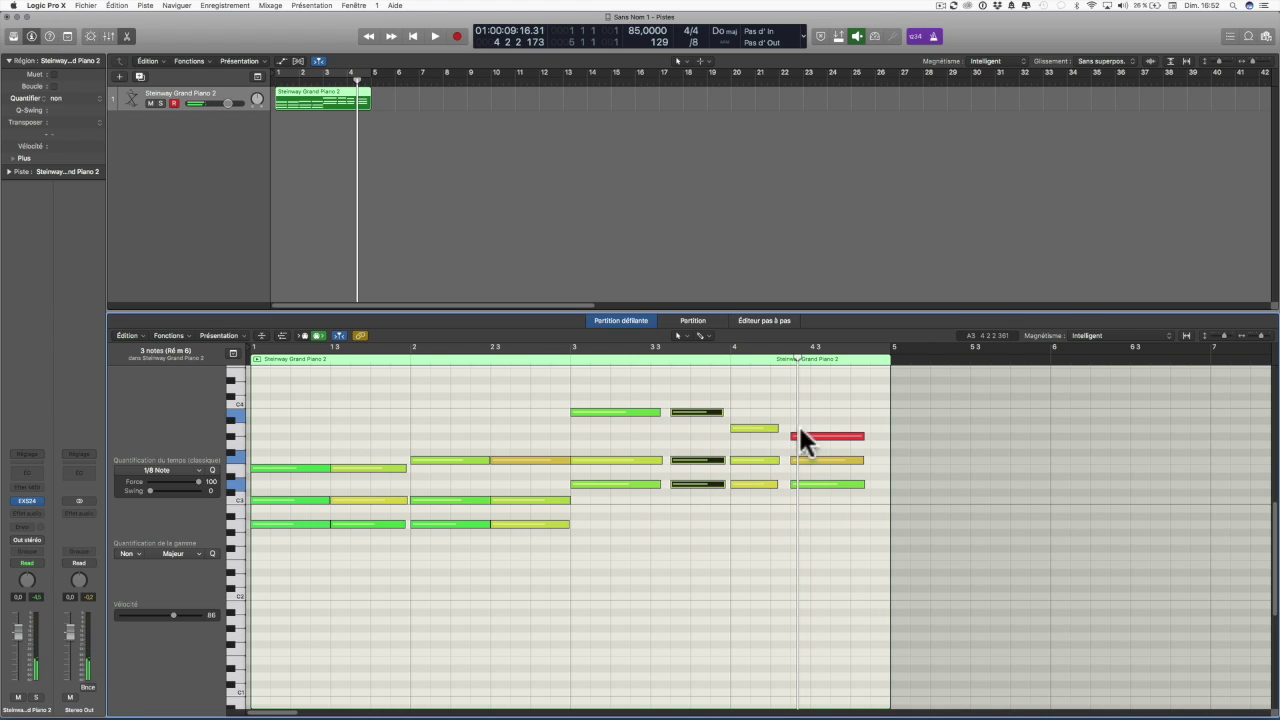
Move the A3 note at the start of bar 4 down one semitone and play back from bar 3.
left_click(758, 427)
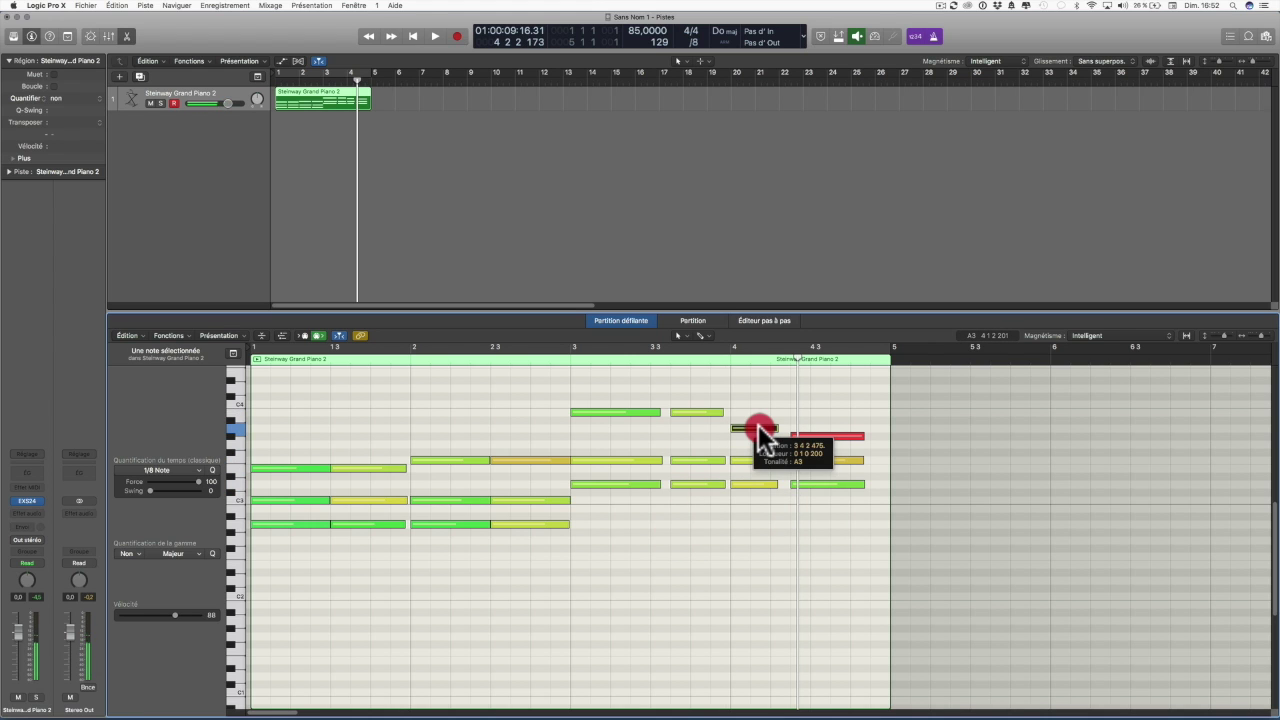
left_click_drag(758, 428, 761, 436)
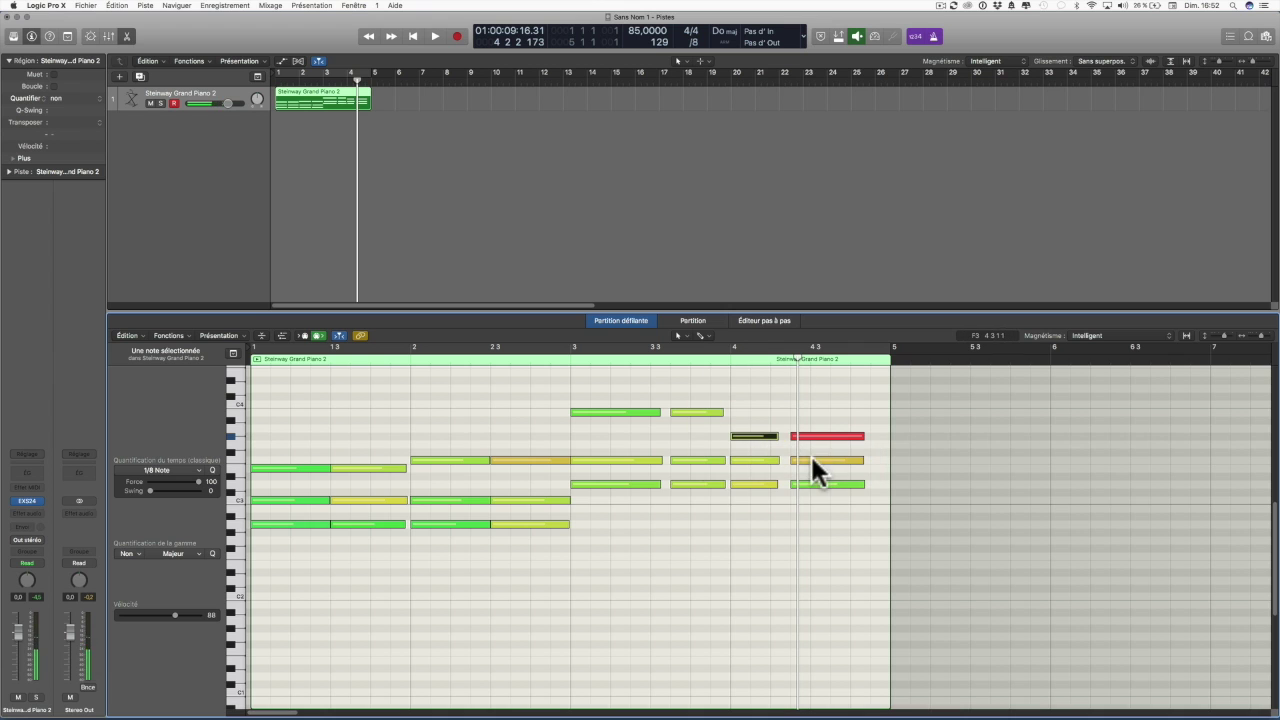
double_click(571, 360)
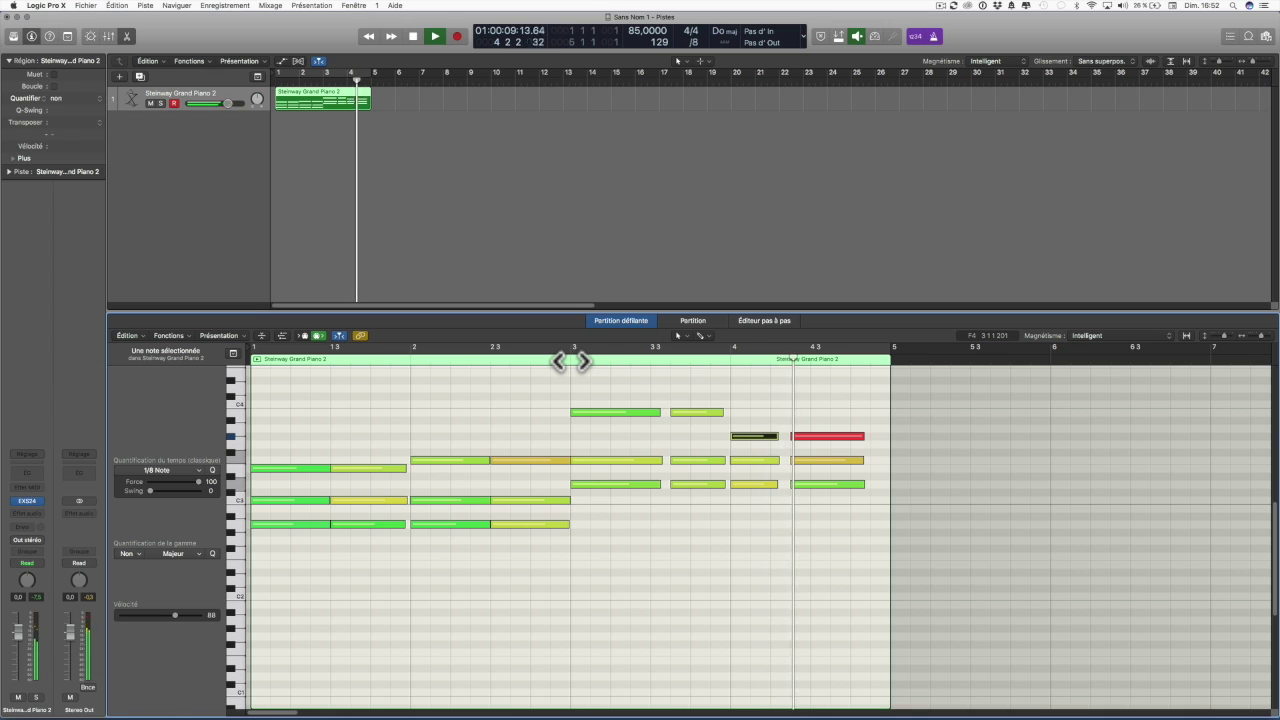
key("space")
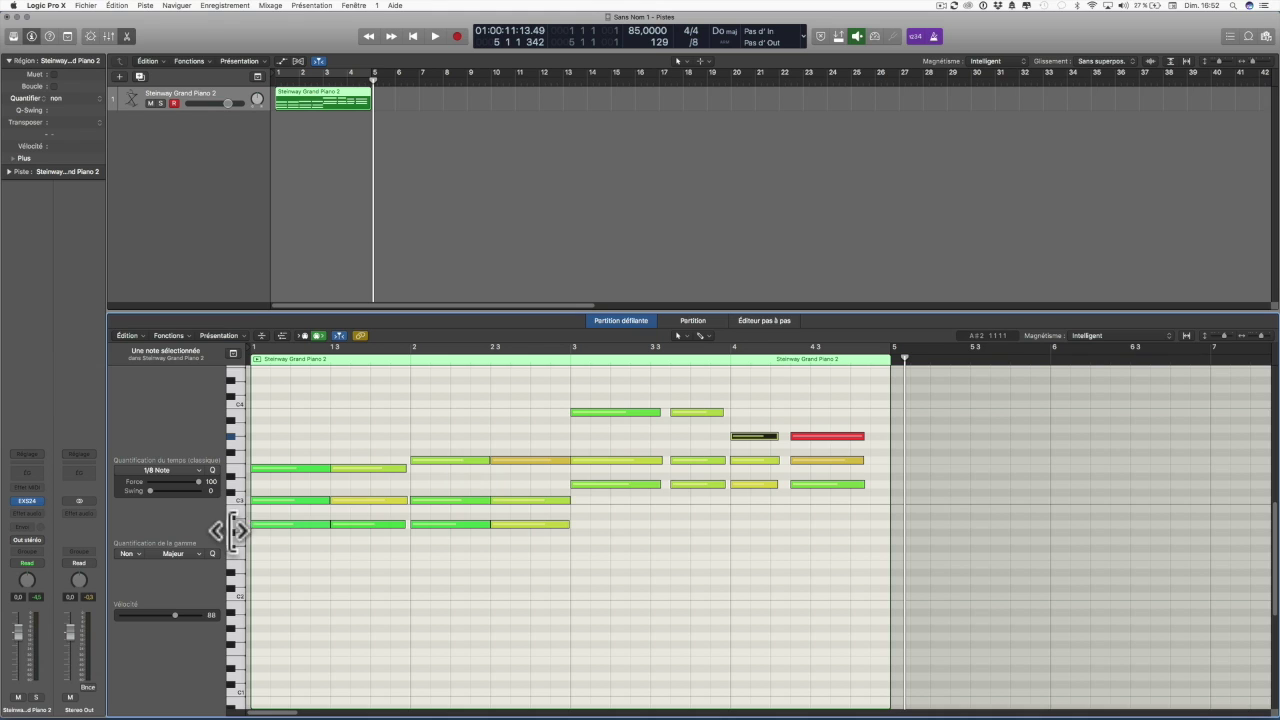
Nudge the piano channel's volume to -0,3 and try a lower velocity on the last chord's top note, undoing the velocity change.
left_click_drag(17, 630, 16, 628)
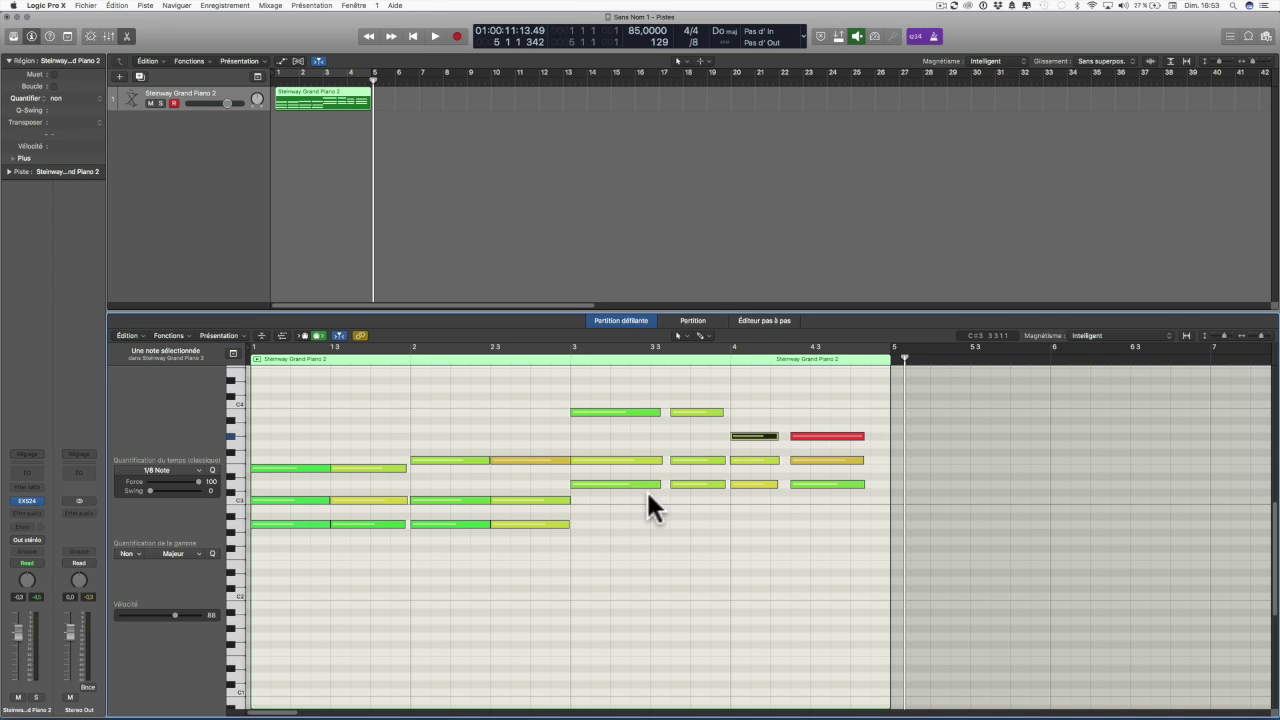
left_click(819, 435)
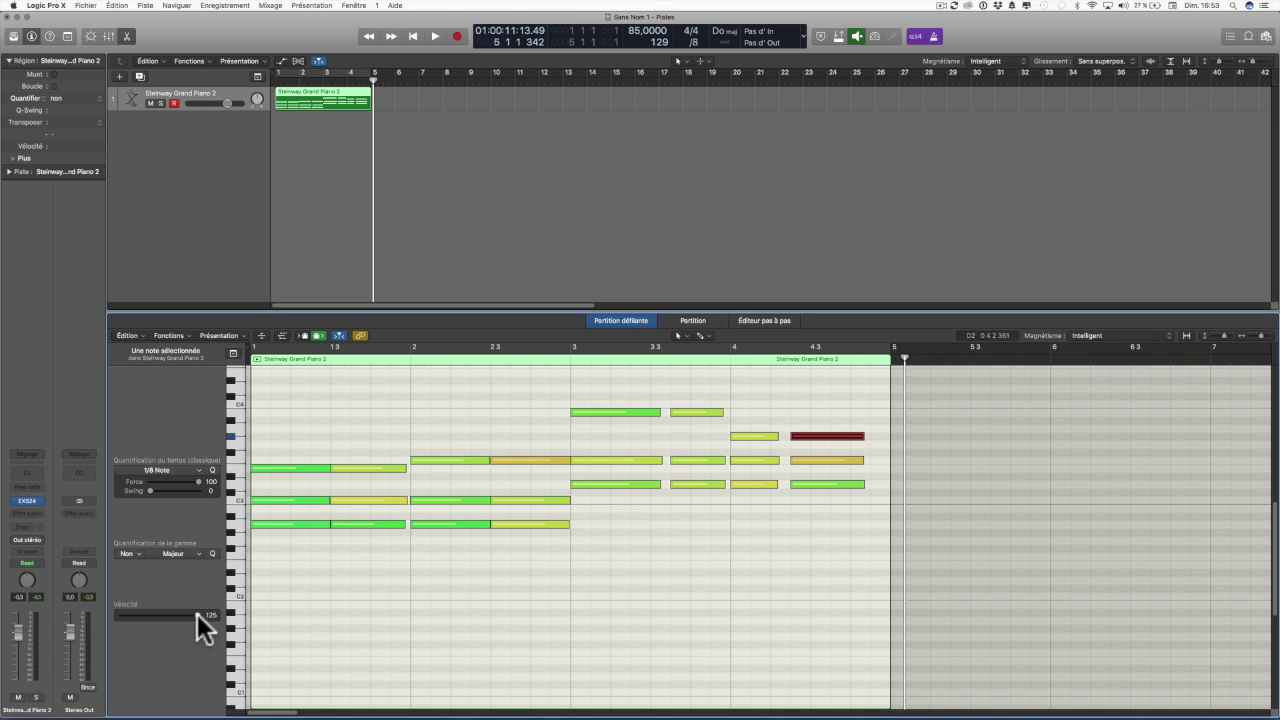
left_click_drag(197, 612, 174, 614)
key("super+z")
Lower the velocity of the last chord's red top note to 96 with the Velocity tool.
key("ctrl")
key("super")
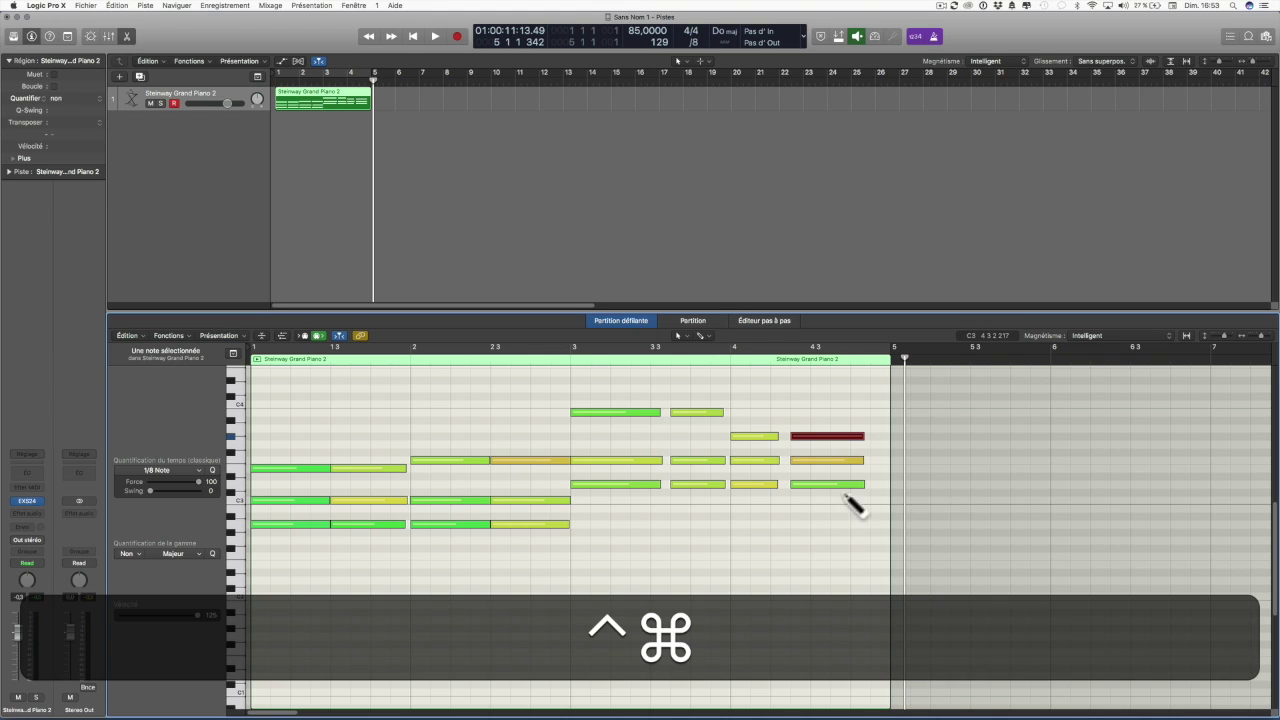
left_click(833, 437)
mouse_move(833, 440)
left_mouse_down()
mouse_move(840, 530)
mouse_move(829, 462)
left_mouse_up()
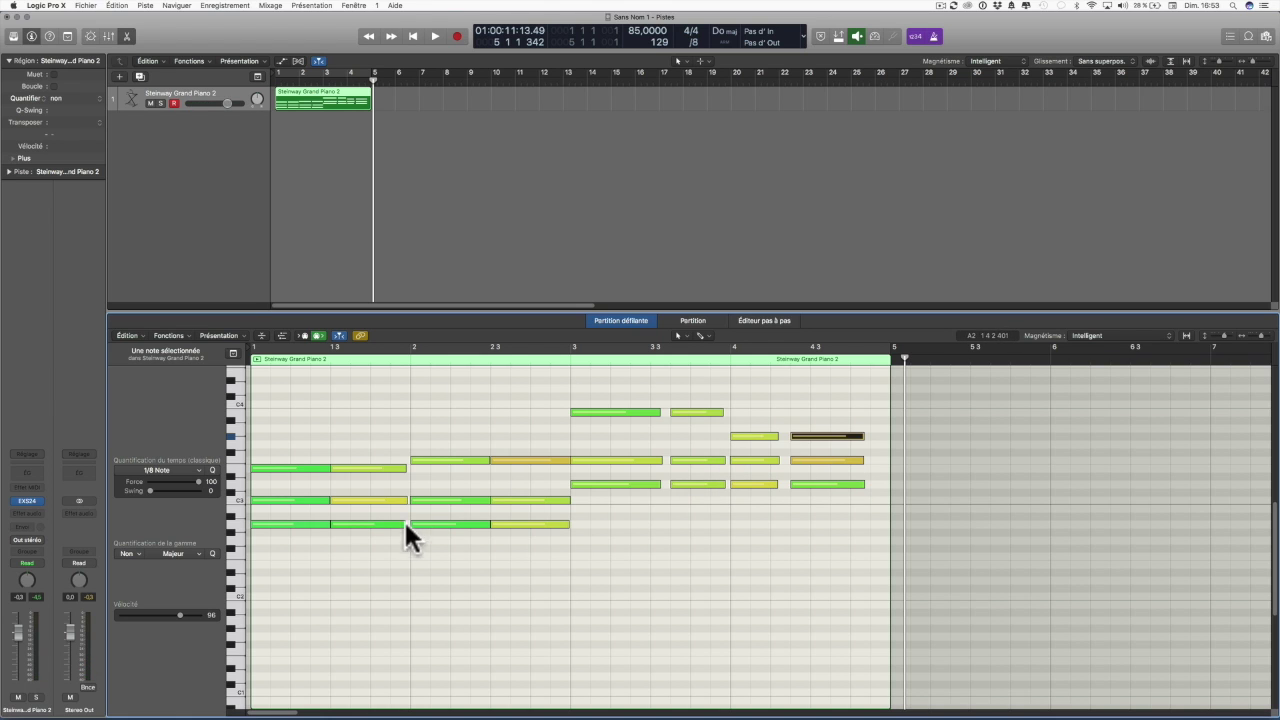
Delete the top note of bar 1's second chord and all three notes of bar 2's second chord.
left_click(368, 458)
left_click(365, 467)
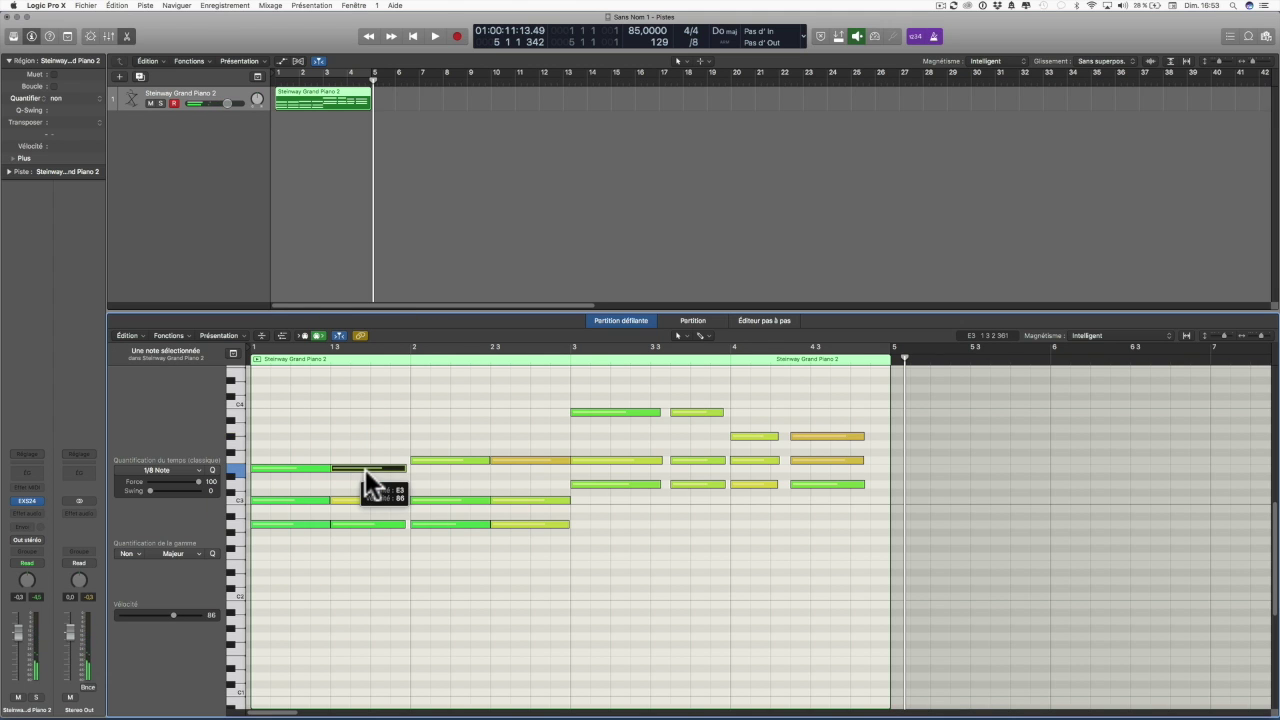
key("BackSpace")
left_click_drag(523, 442, 520, 557)
key("BackSpace")
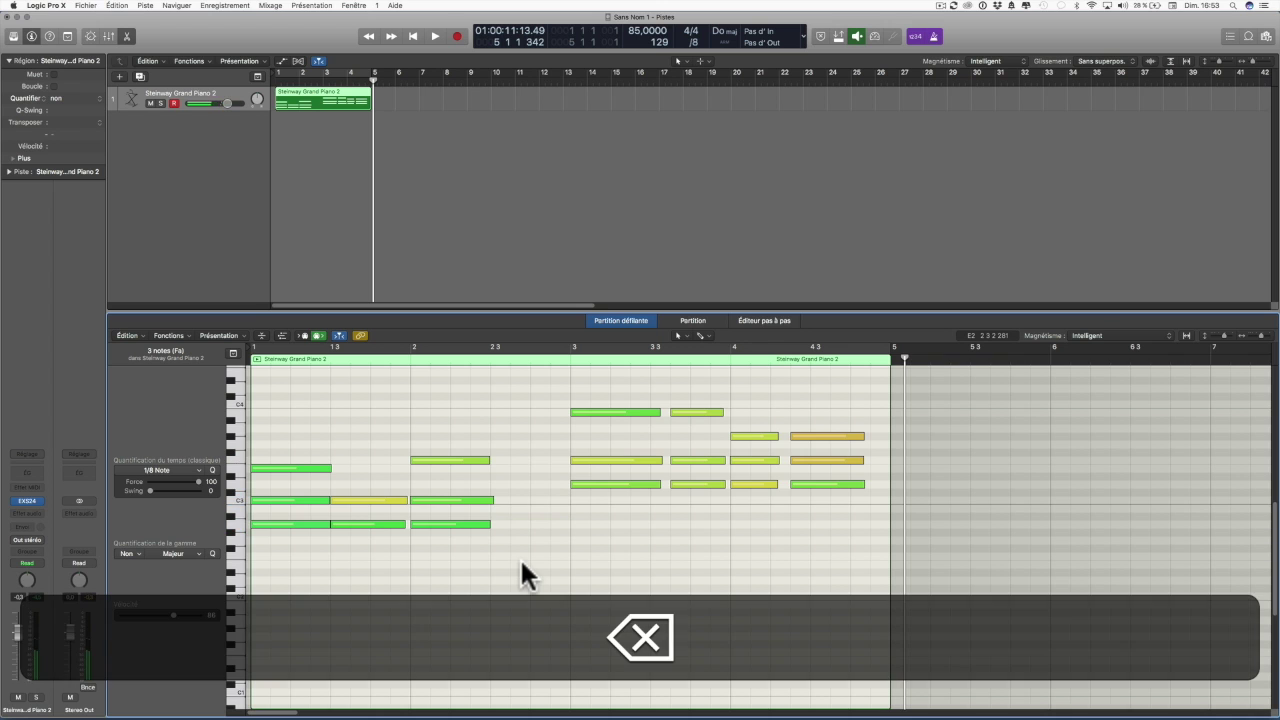
Shorten bar 2's remaining chord slightly and copy it to beat 3 of the same bar.
left_click_drag(480, 439, 486, 499)
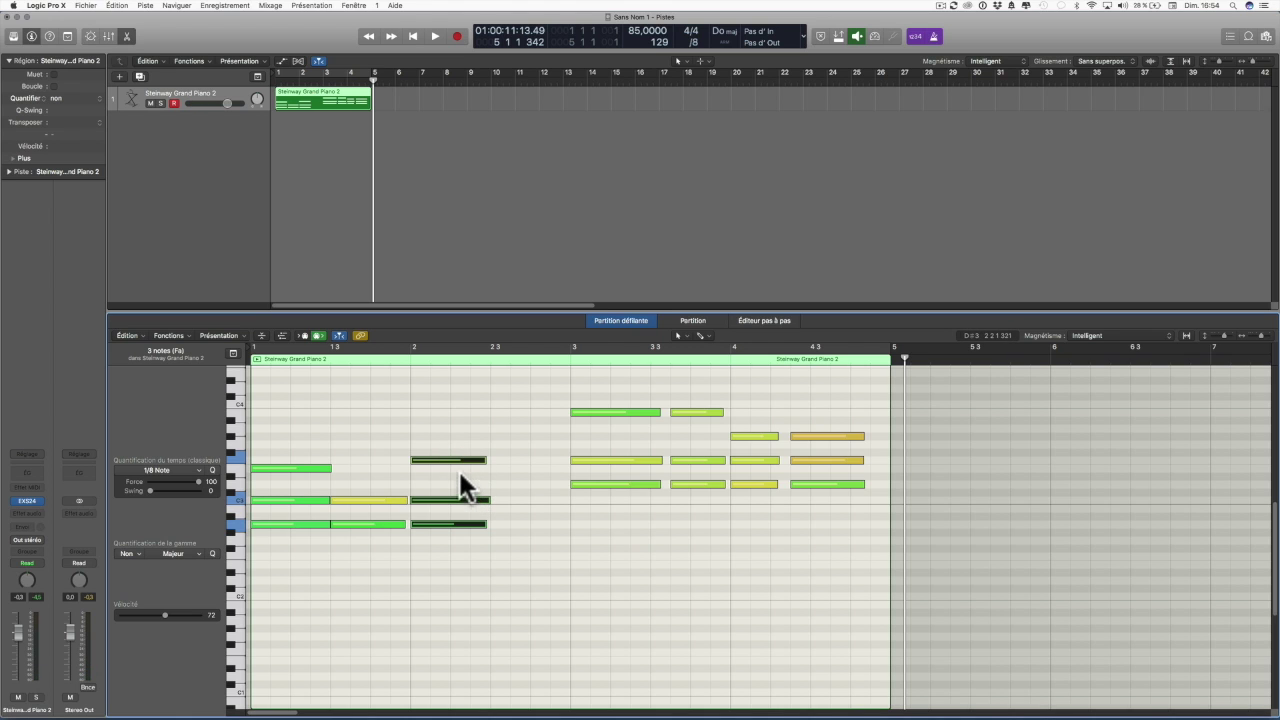
key("alt")
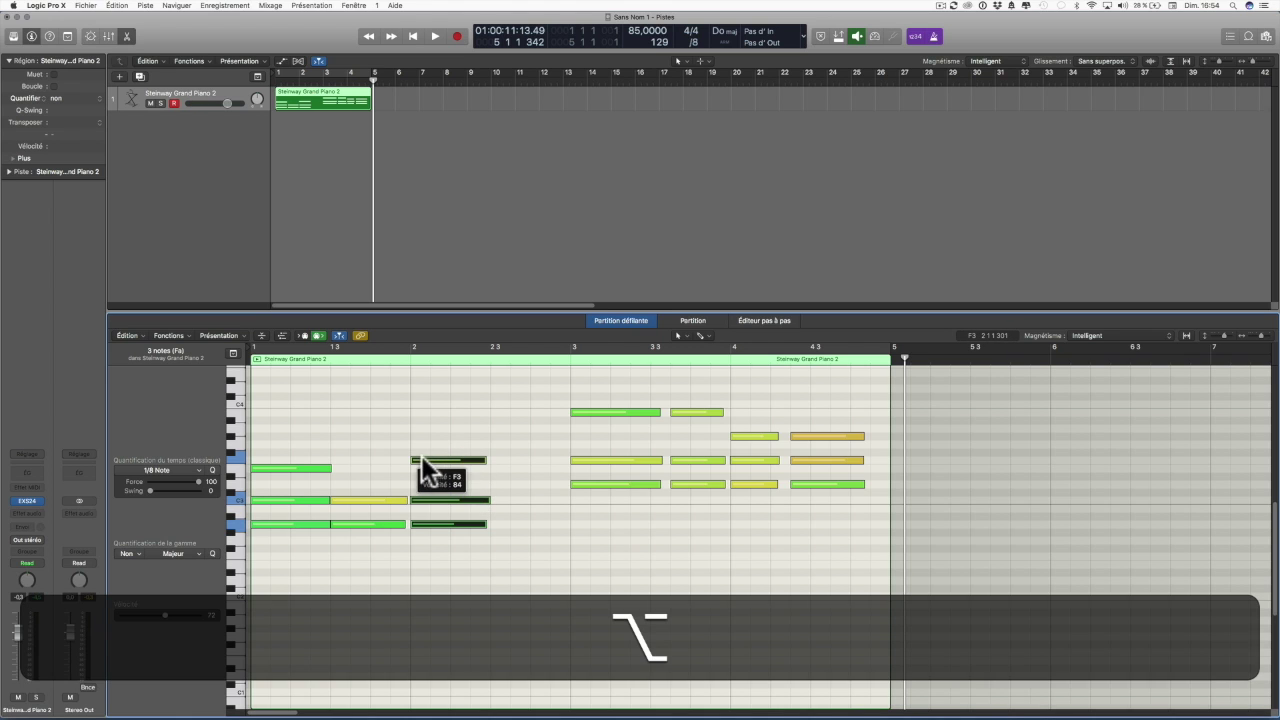
left_click_drag(418, 457, 509, 468)
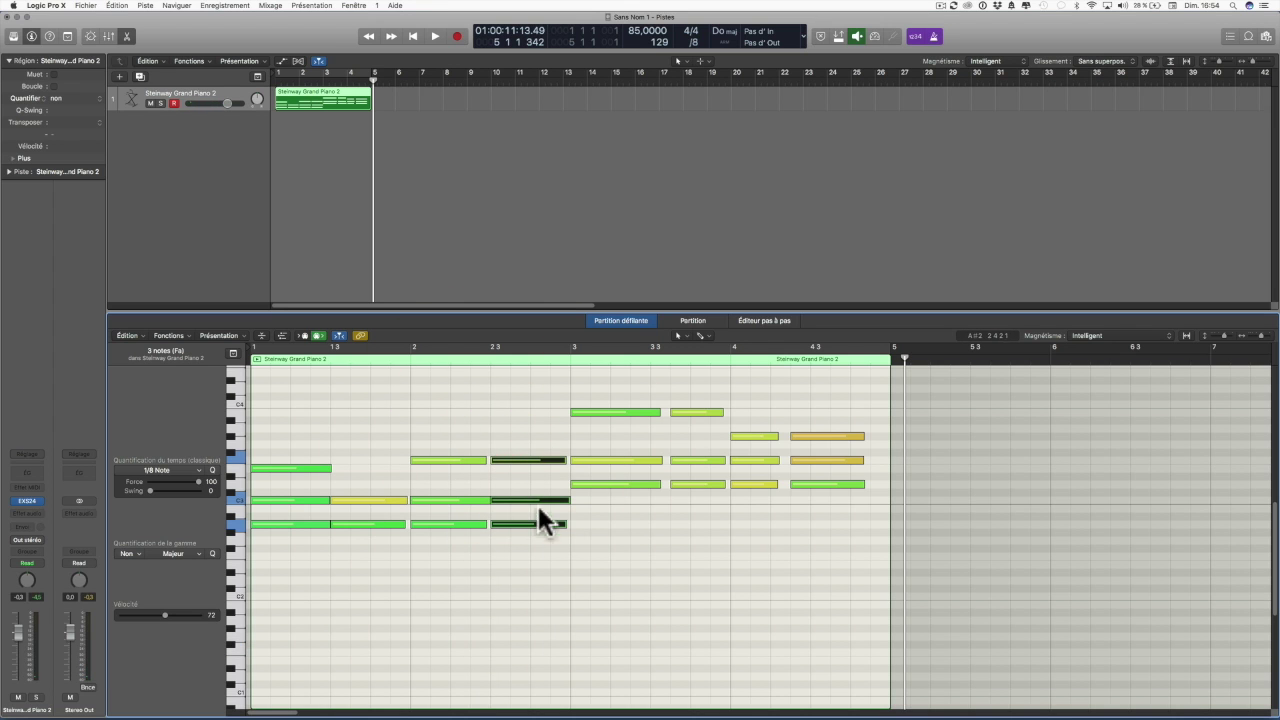
Shorten bar 2's two chords to one beat each and add copies on beats 2 and 4.
left_click_drag(428, 421, 448, 499)
left_click(459, 503)
left_click_drag(431, 440, 441, 534)
left_click_drag(421, 455, 461, 460)
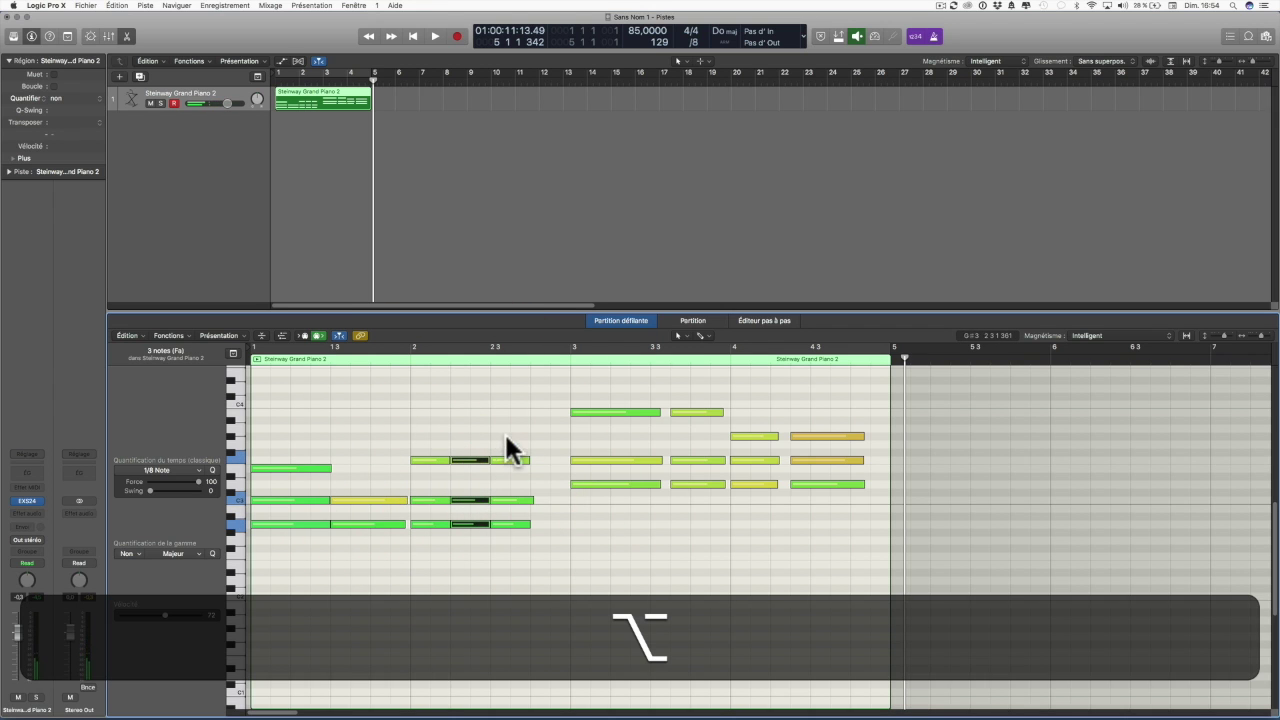
left_click(528, 500)
left_click_drag(518, 453, 547, 522)
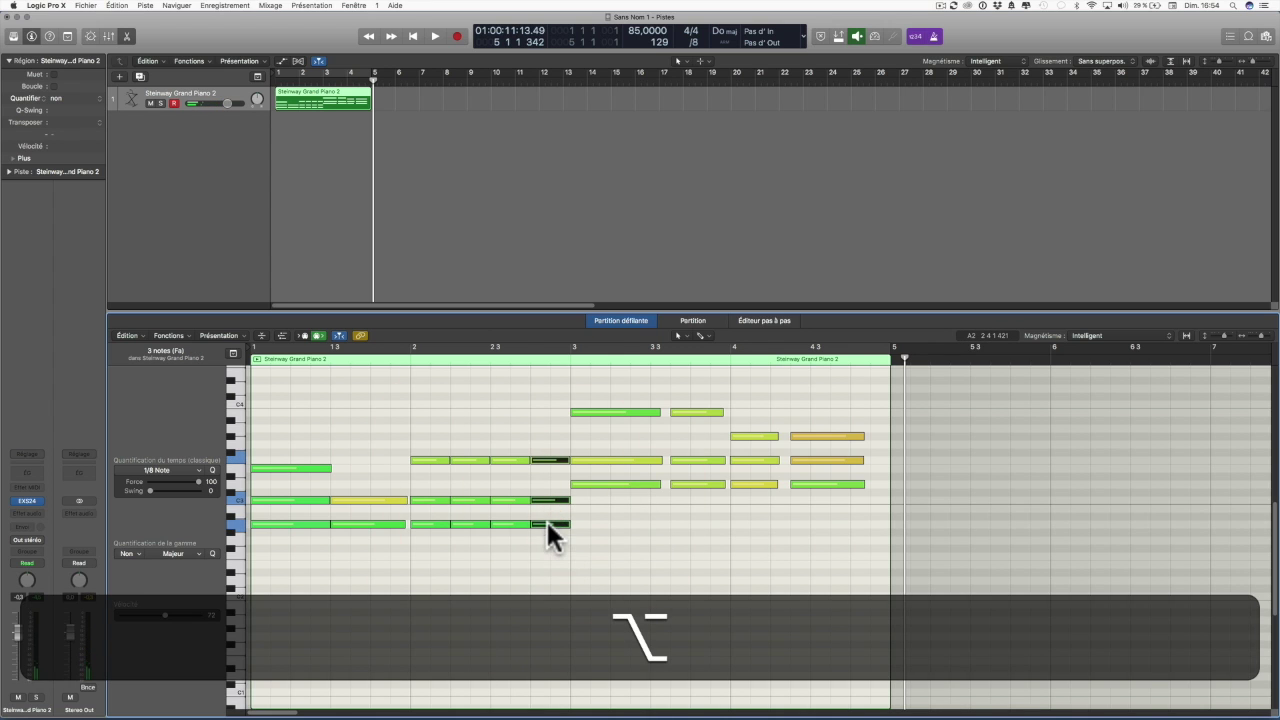
Play back the repeated chords from the start of bar 2.
left_click(410, 361)
key("space")
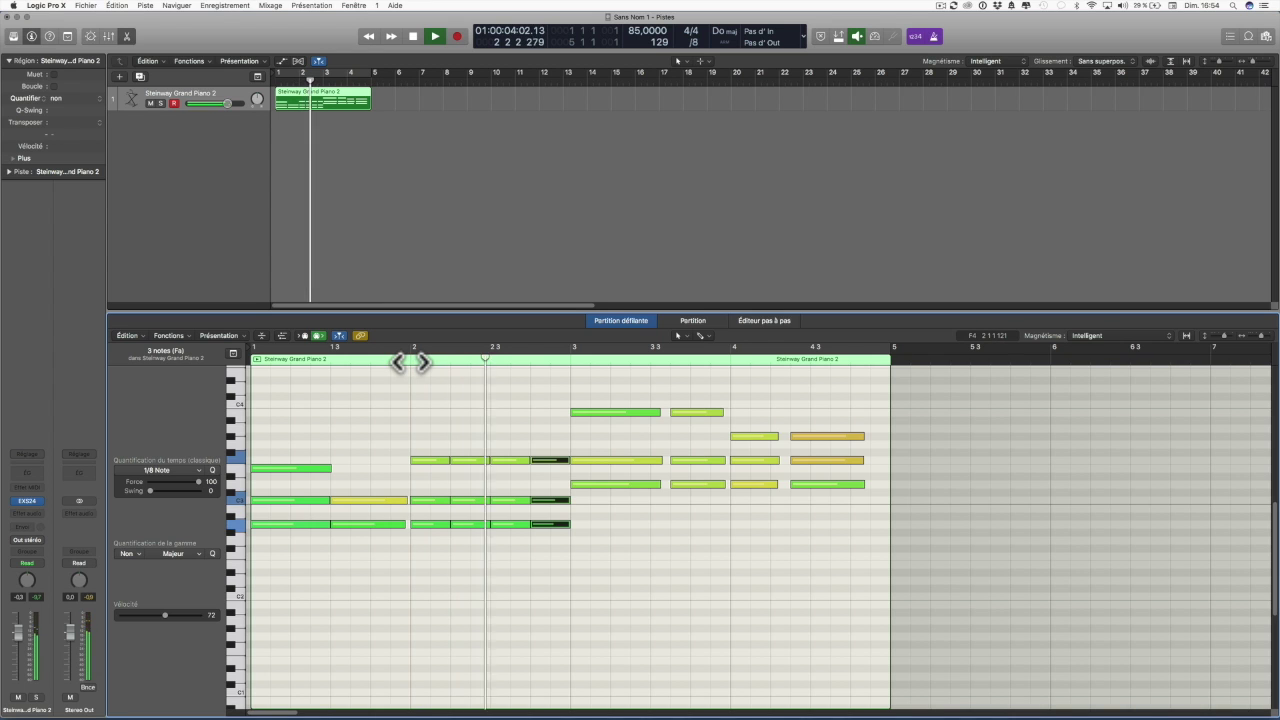
key("space")
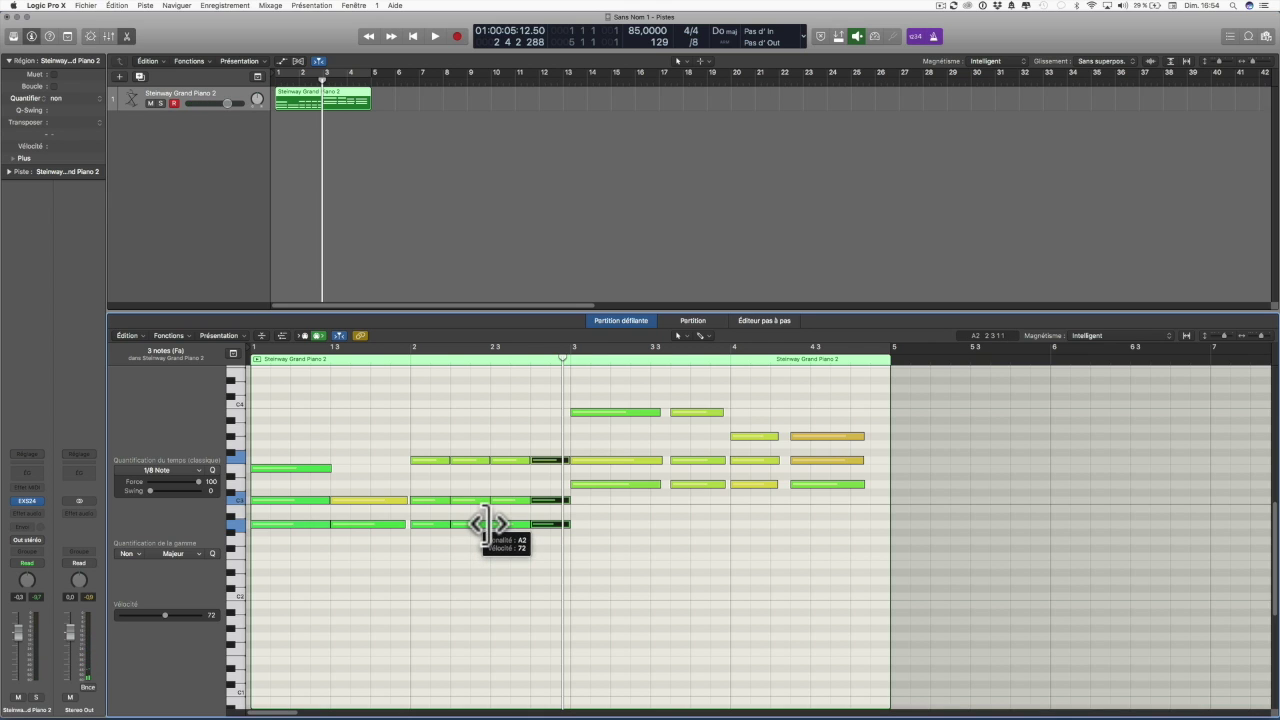
Halve the lowest note on beat 2 of bar 2, copy it into the freed half beat and play back from bar 2.
mouse_move(489, 524)
left_mouse_down()
mouse_move(457, 524)
mouse_move(470, 524)
left_mouse_up()
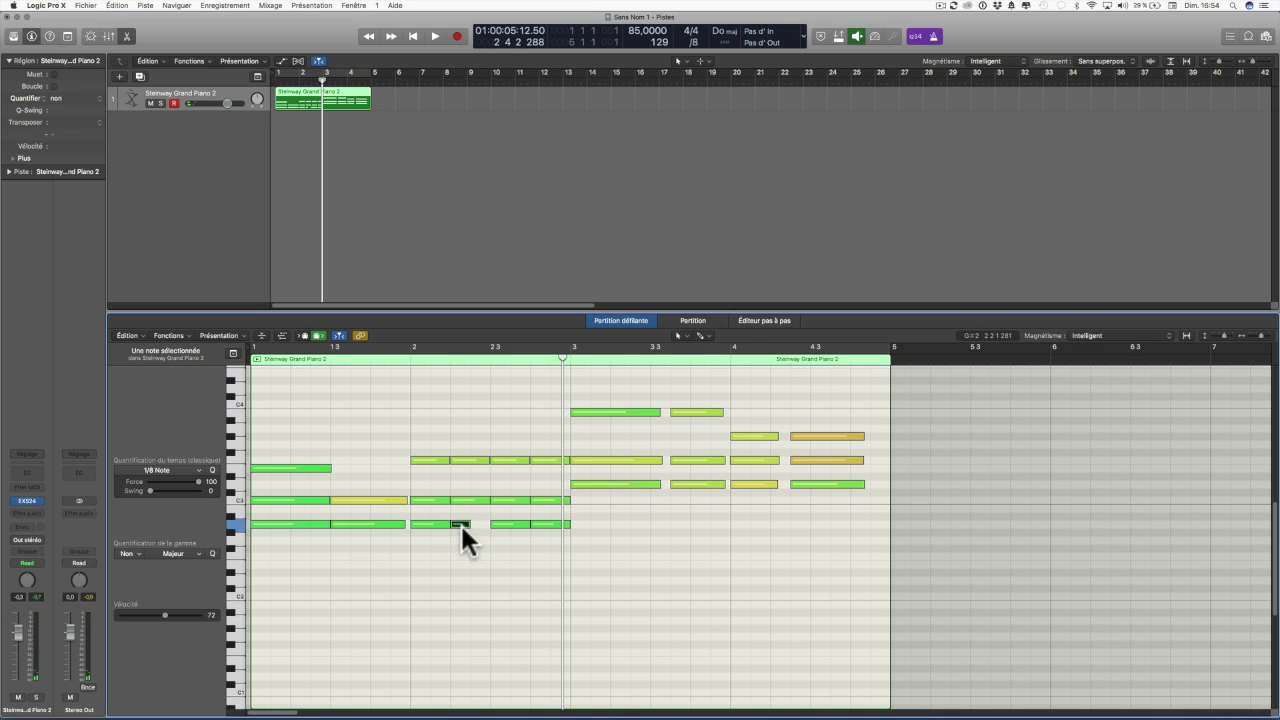
key("alt")
left_click_drag(462, 526, 478, 525)
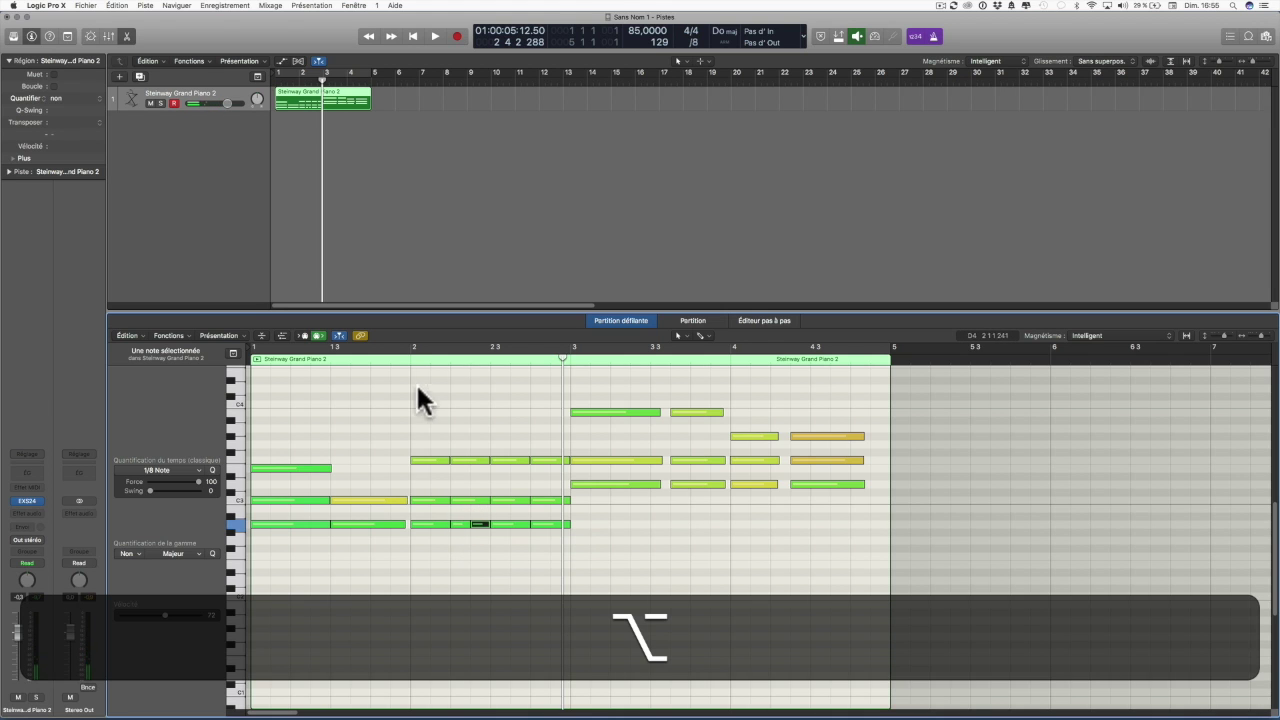
double_click(404, 354)
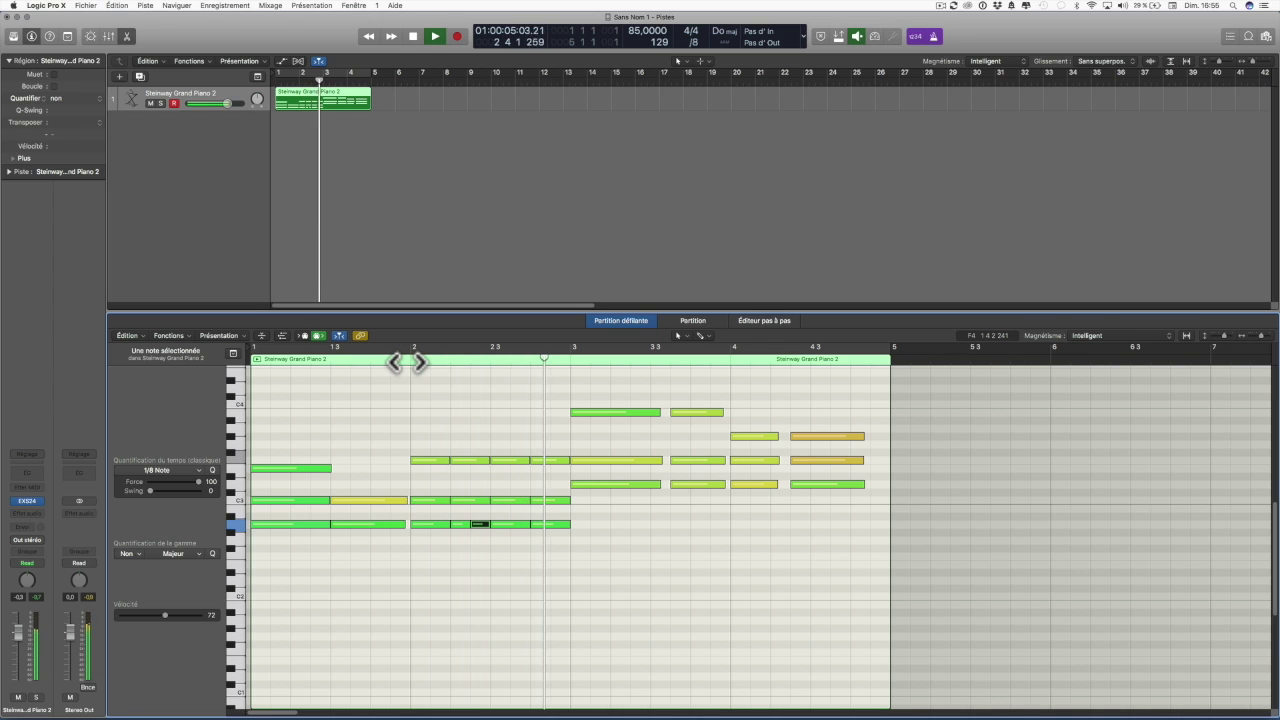
key("space")
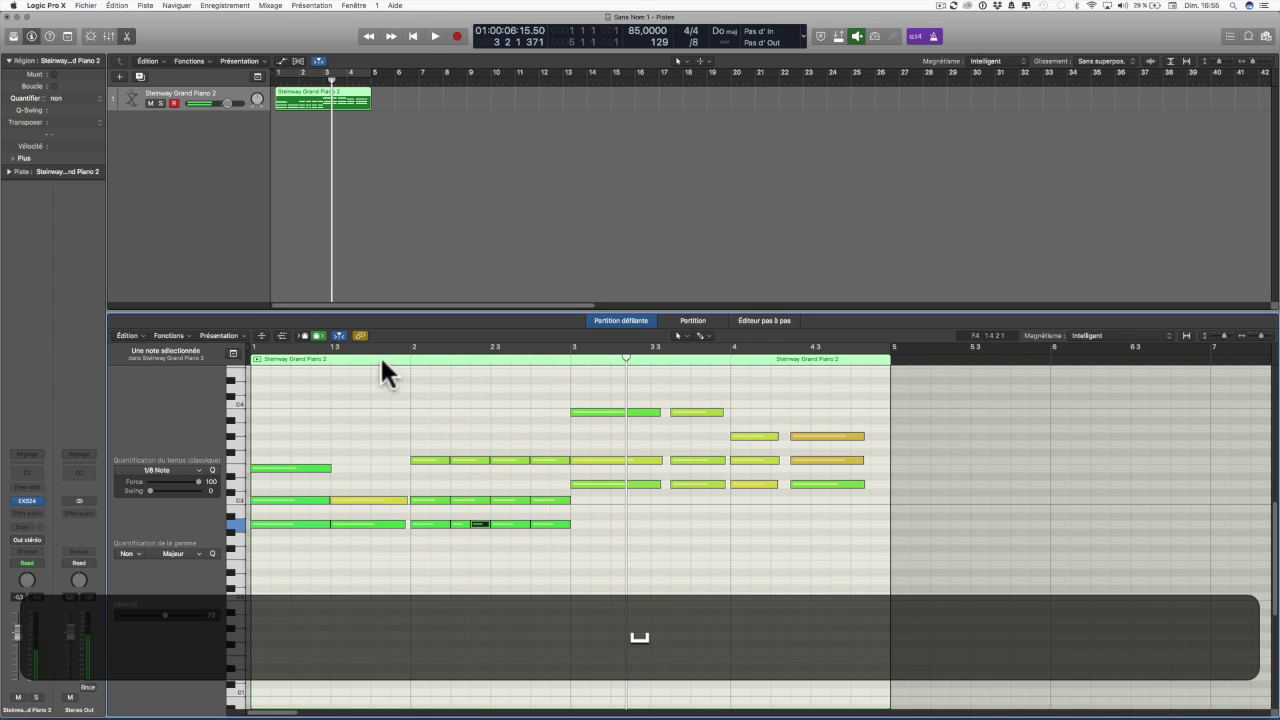
Replace bar 1's second chord with one-beat copies of the first chord, so a shortened chord sits on each of the four beats.
left_click_drag(362, 478, 371, 586)
key("BackSpace")
left_click_drag(287, 422, 292, 527)
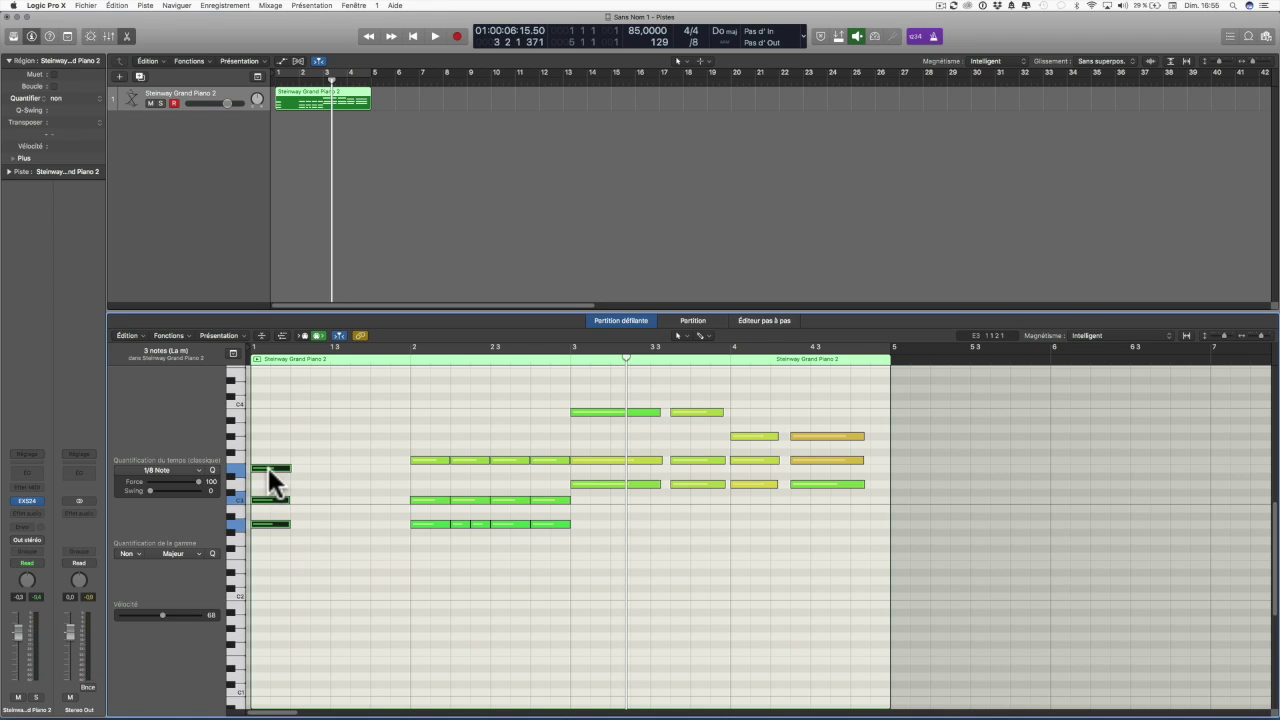
left_click_drag(268, 467, 373, 467)
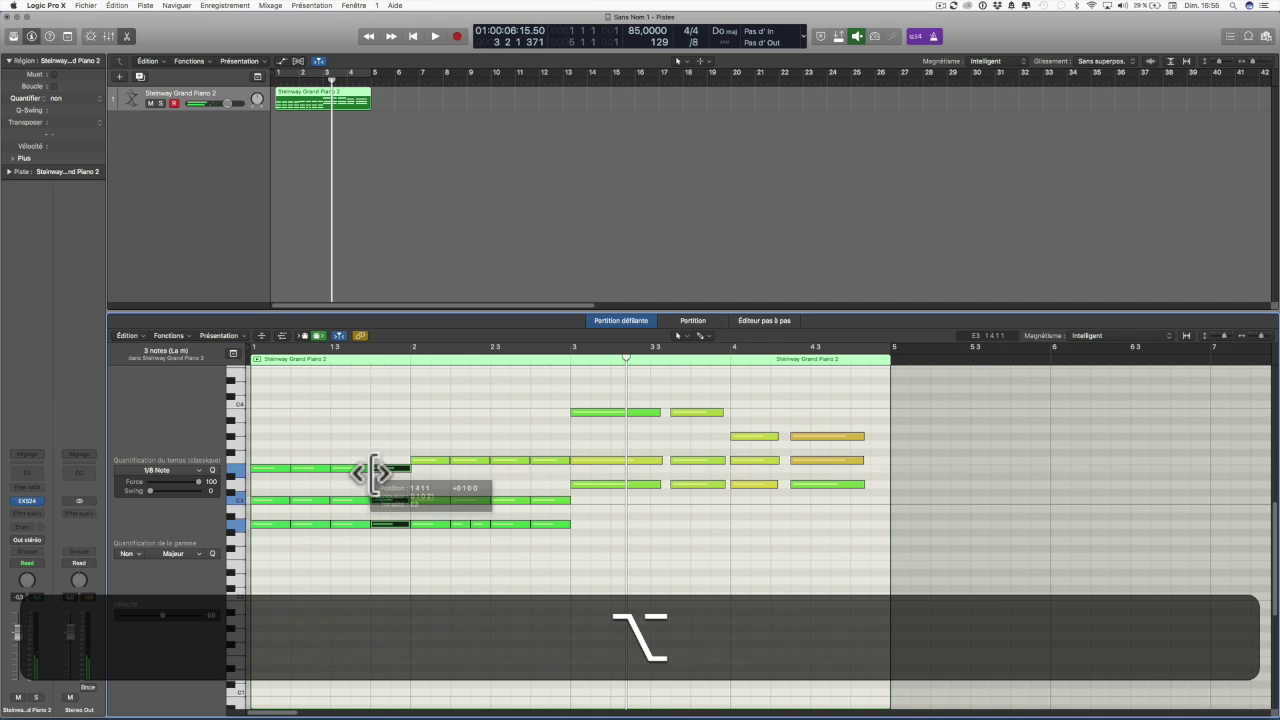
Halve the lowest notes on beats 2 and 4 of bar 1 and copy each into its freed half beat.
left_click(329, 543)
mouse_move(322, 524)
left_mouse_down()
mouse_move(301, 521)
mouse_move(326, 526)
left_mouse_up()
left_click(308, 526, "alt")
left_click(383, 525)
mouse_move(406, 520)
left_mouse_down()
mouse_move(384, 522)
mouse_move(400, 522)
left_mouse_up()
Play back the whole edited region from its start.
left_click(255, 356)
key("space")
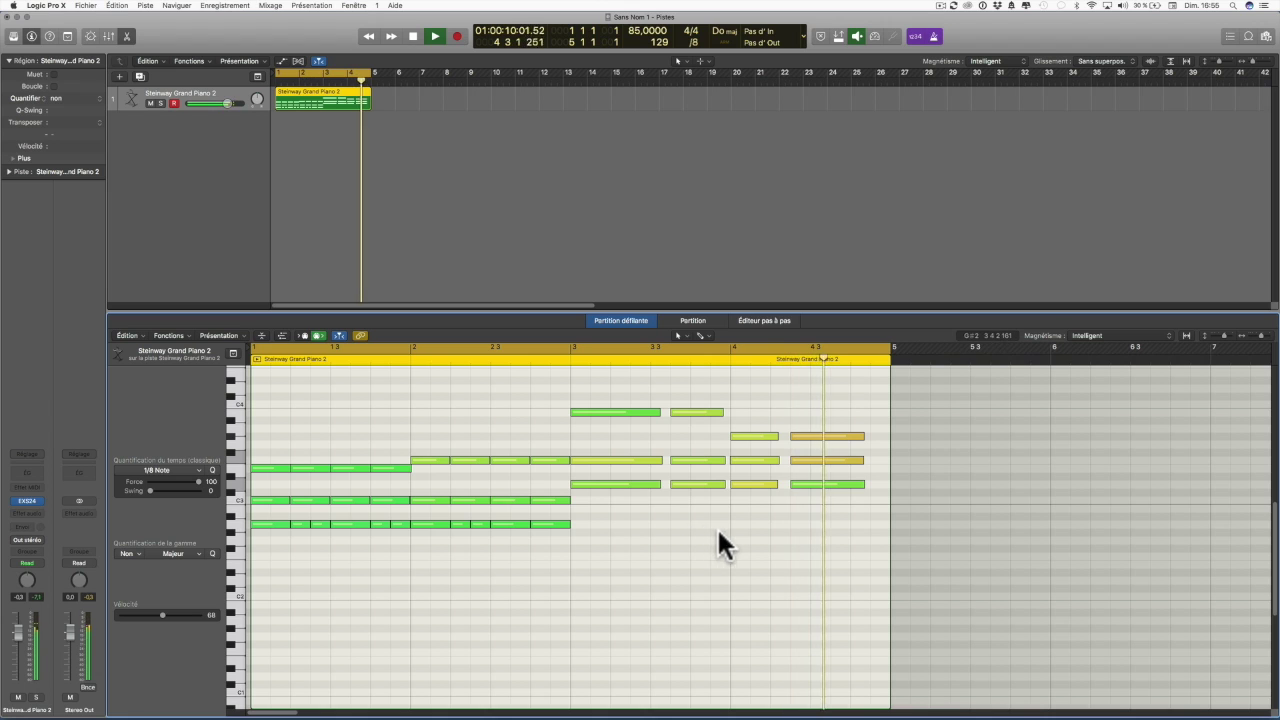
key("space")
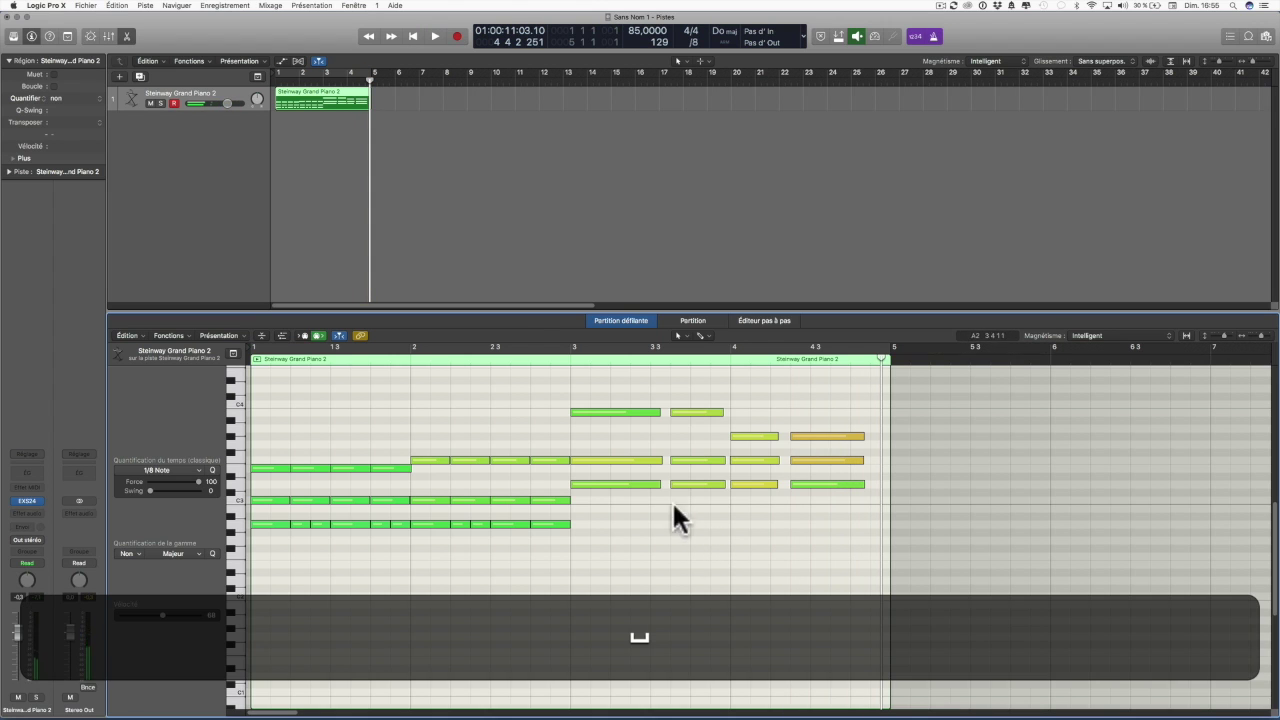